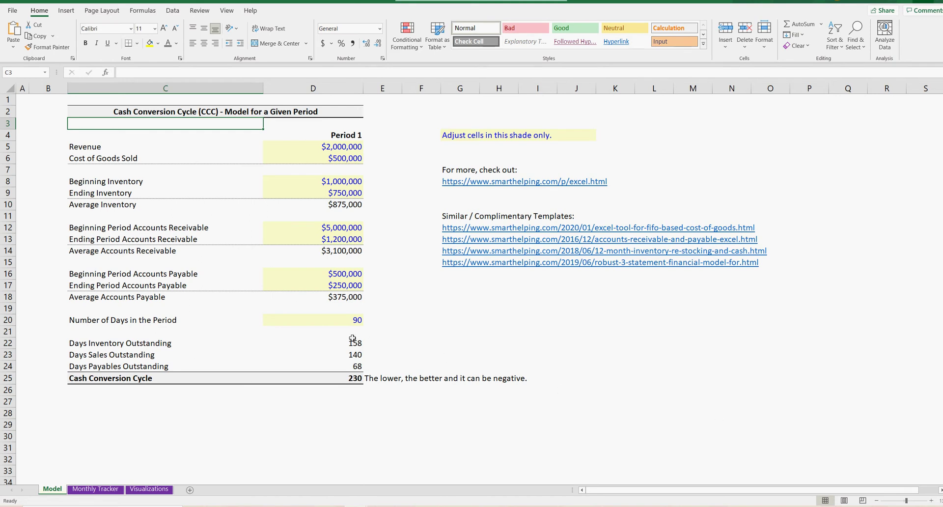
Step: Inspect the Days Inventory, Sales and Payables Outstanding formulas in D22:D24, then go to Monthly Tracker
left_click(338, 297)
left_click(351, 343)
left_click(345, 353)
key("Down")
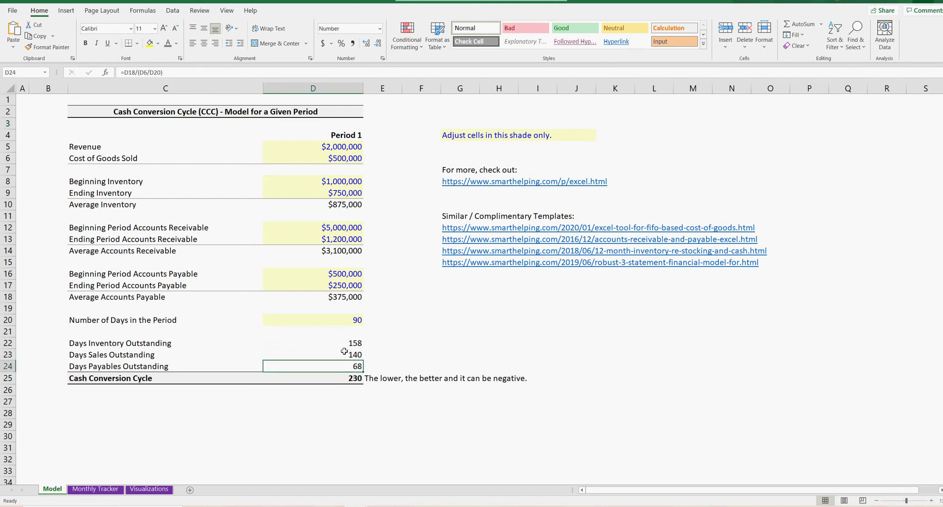
left_click_drag(346, 343, 342, 367)
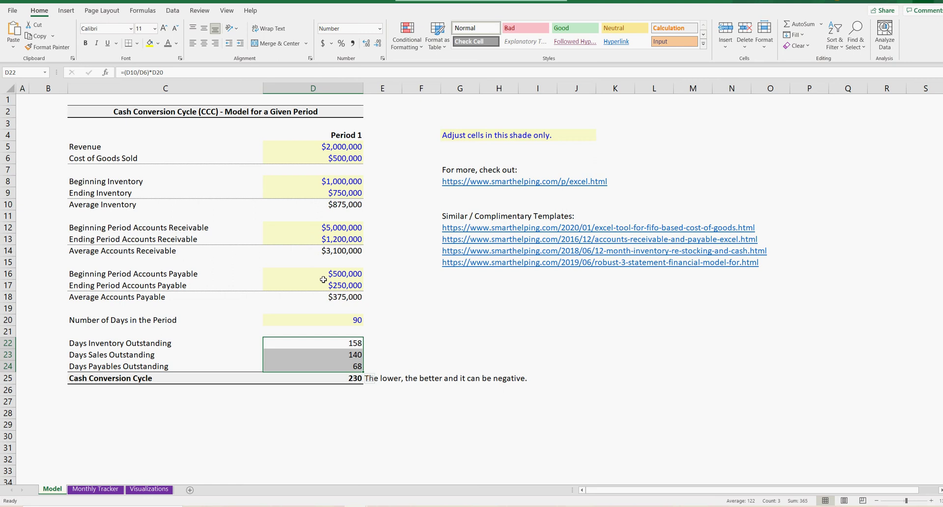
left_click(106, 489)
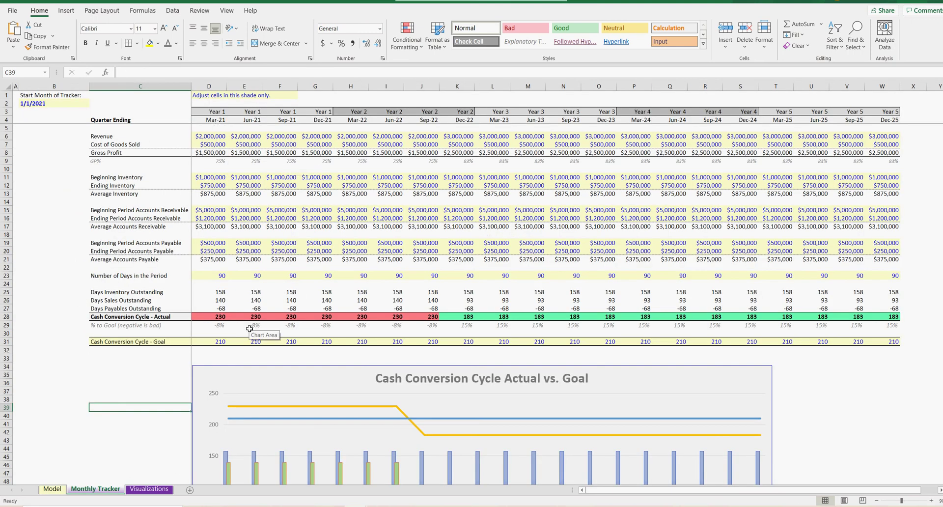
Step: Scroll through the Monthly Tracker and Visualizations charts, then land on the Model sheet showing CCC 230
scroll(249, 326, "down", 7)
left_click(149, 489)
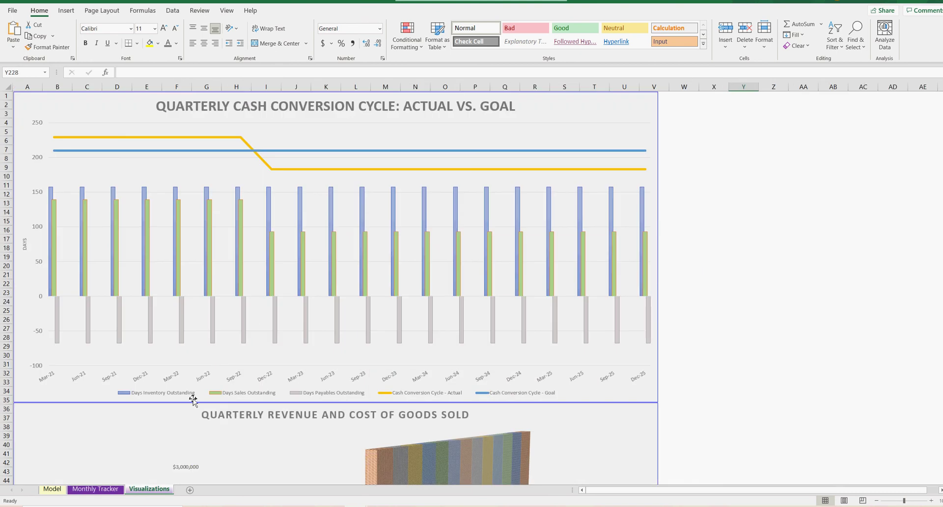
scroll(204, 369, "down", 15)
scroll(205, 369, "down", 15)
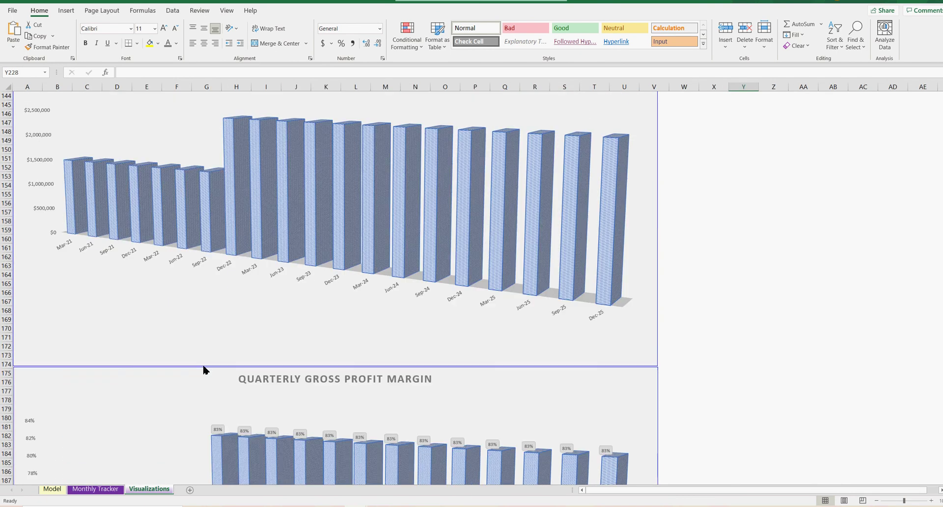
scroll(203, 363, "up", 20)
scroll(204, 363, "up", 5)
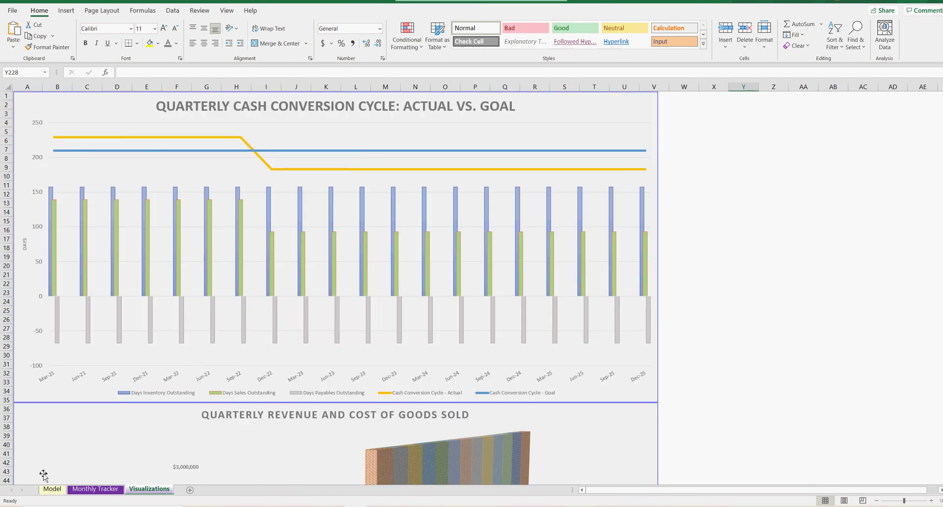
left_click(52, 489)
left_click(796, 416)
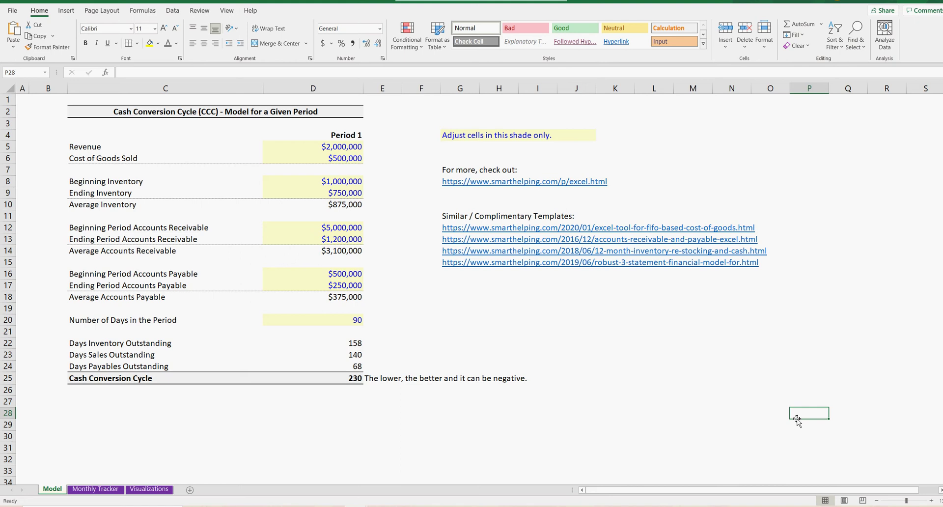
left_click(346, 181)
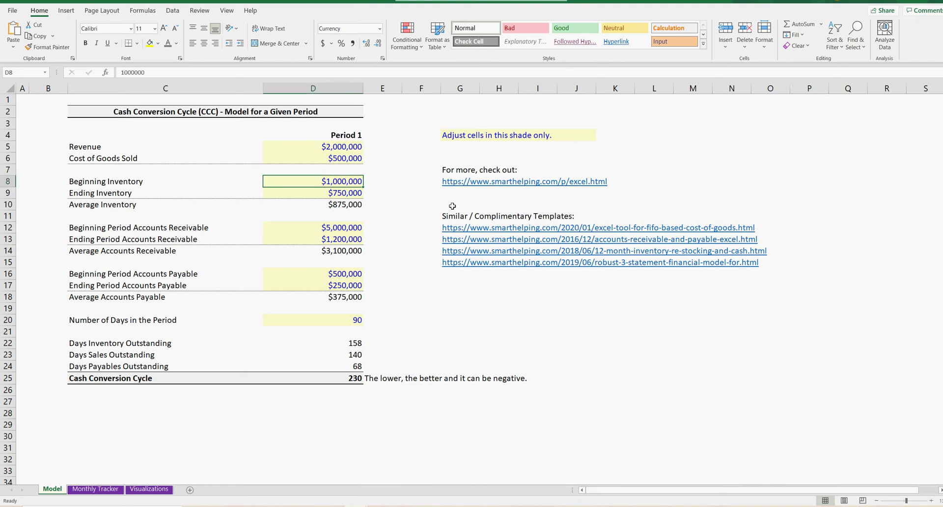
type("0")
key("Return")
type("0")
key("Return")
key("Return")
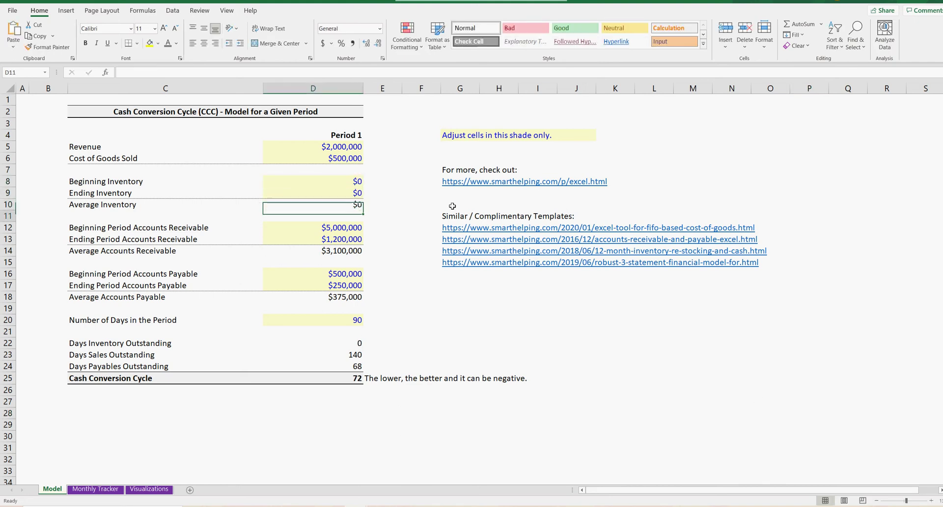
key("Return")
key("Return")
key("Return")
key("Return")
key("Return")
key("Return")
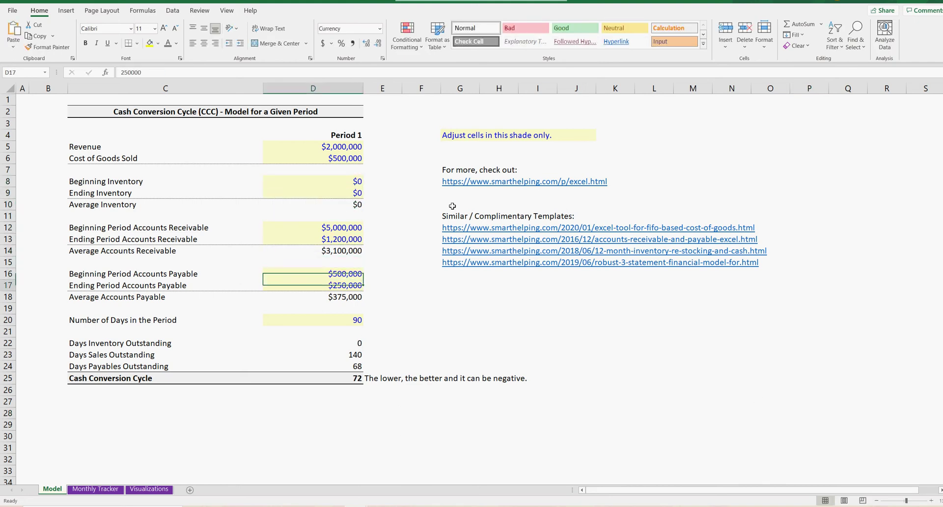
key("shift+Return")
key("shift+Return")
key("shift+Return")
key("shift+Return")
key("shift+Return")
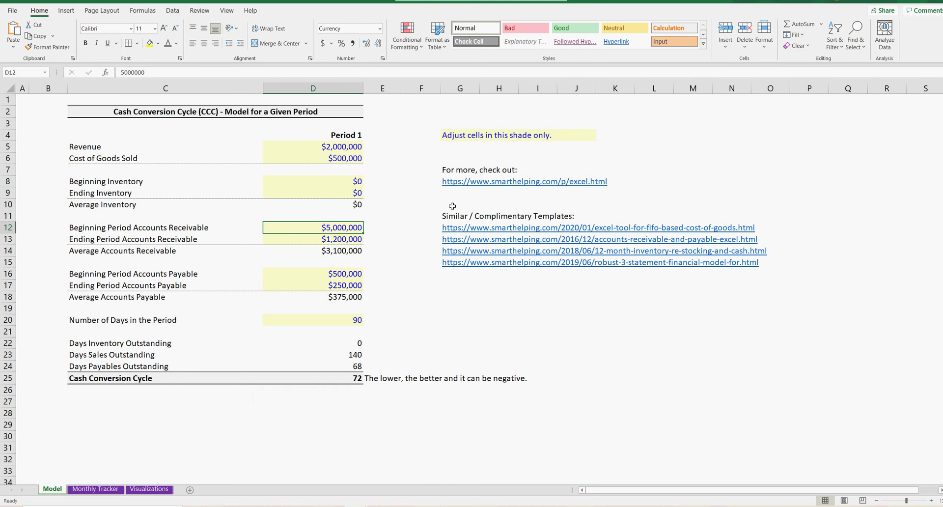
key("Return")
key("shift+Return")
key("Return")
key("Return")
key("Return")
key("Return")
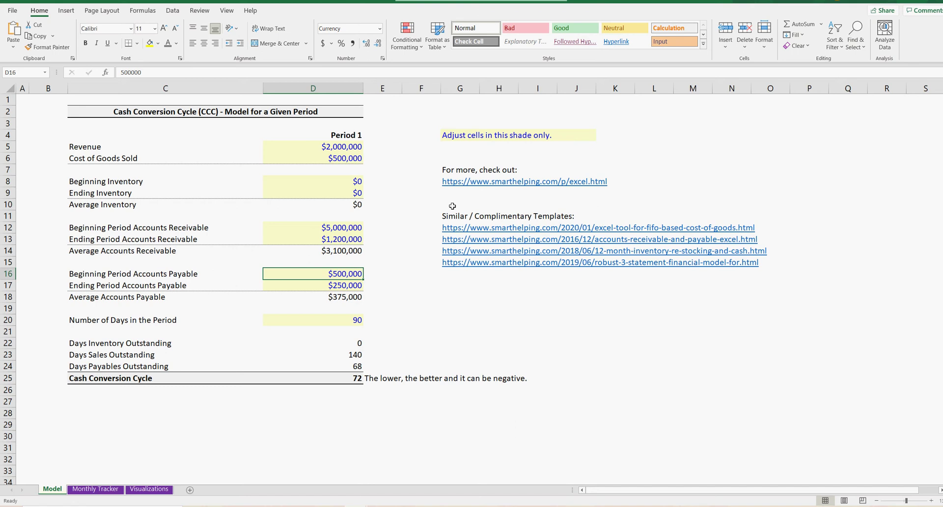
key("Up")
key("Up")
key("Up")
key("Up")
key("Down")
key("Down")
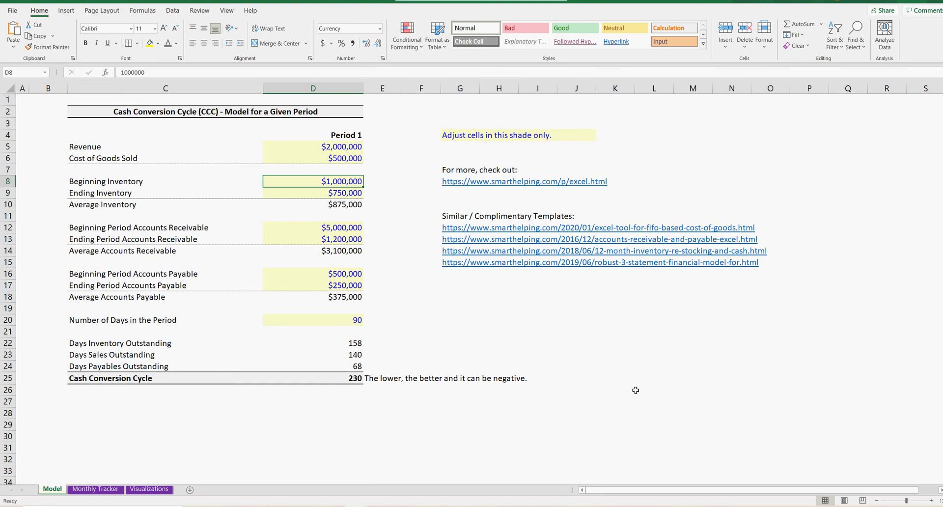
left_click(351, 345)
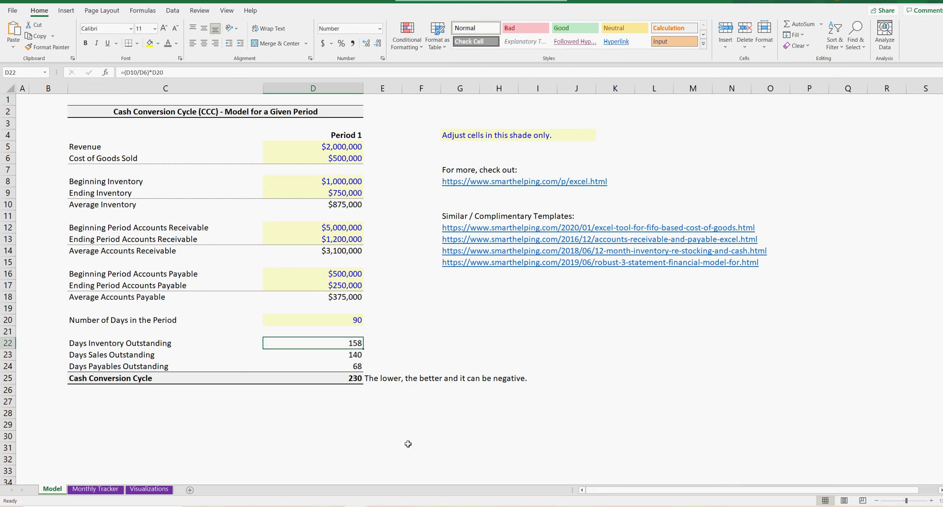
left_click(364, 430)
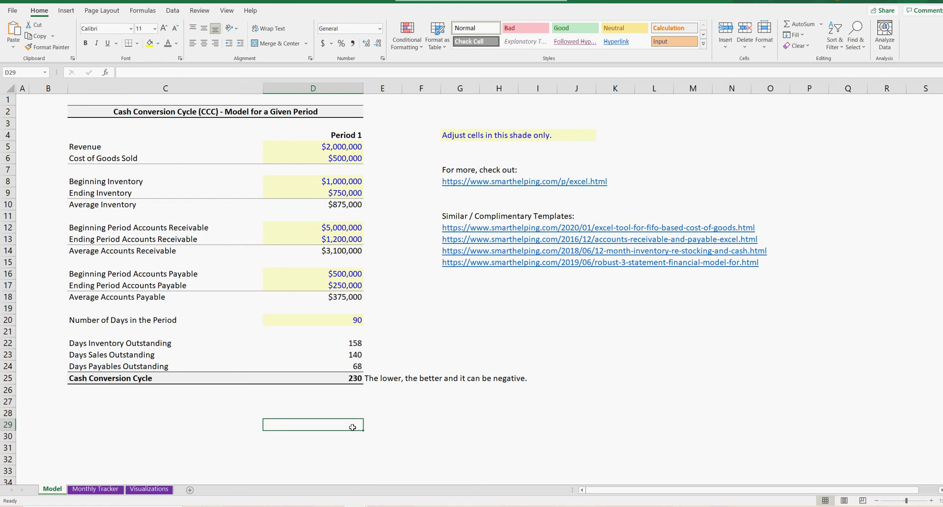
left_click_drag(353, 426, 708, 426)
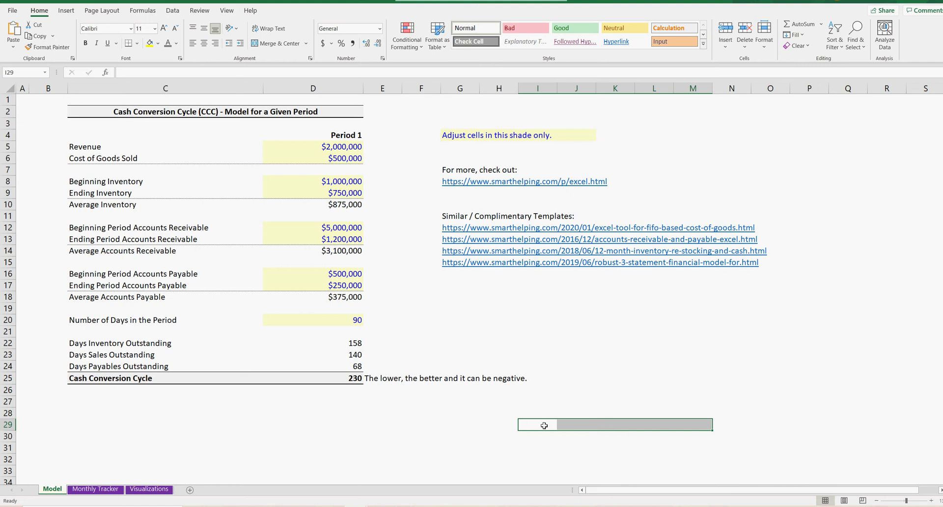
left_click(700, 425)
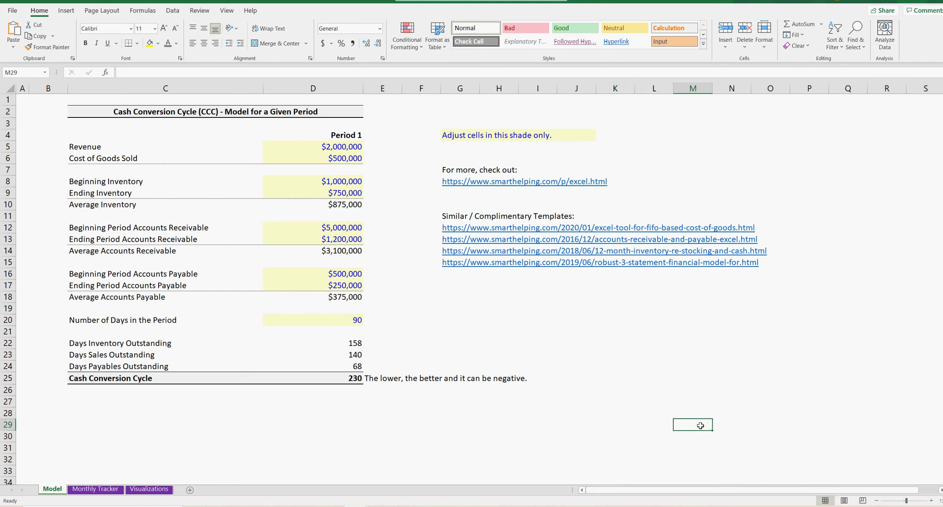
left_click(447, 422)
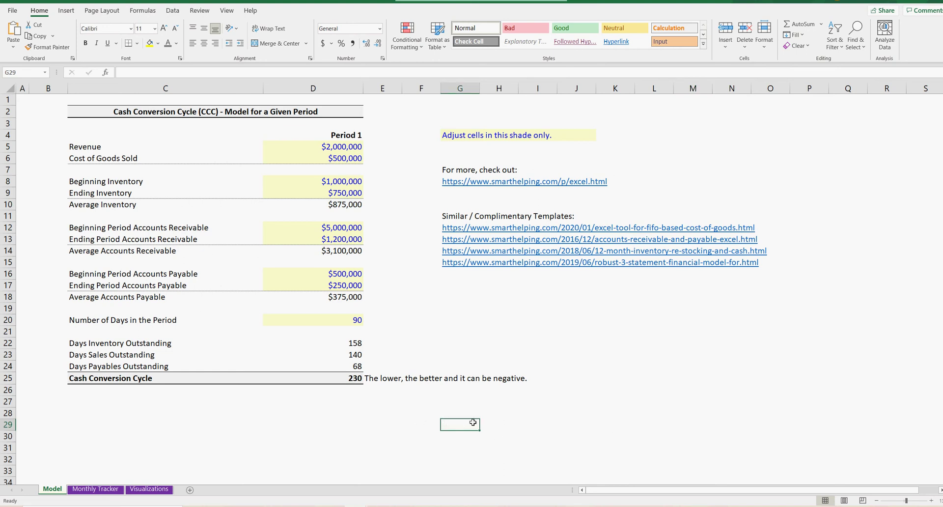
left_click_drag(463, 427, 622, 427)
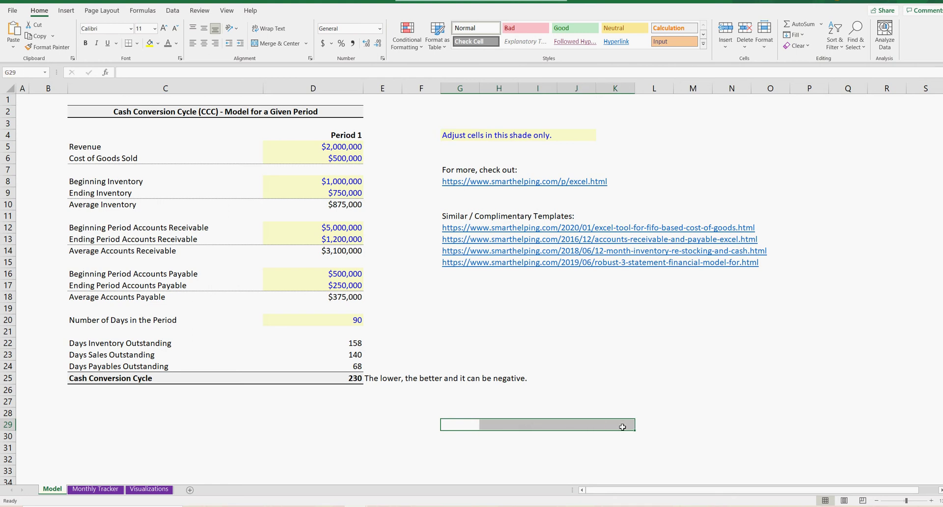
left_click(451, 422)
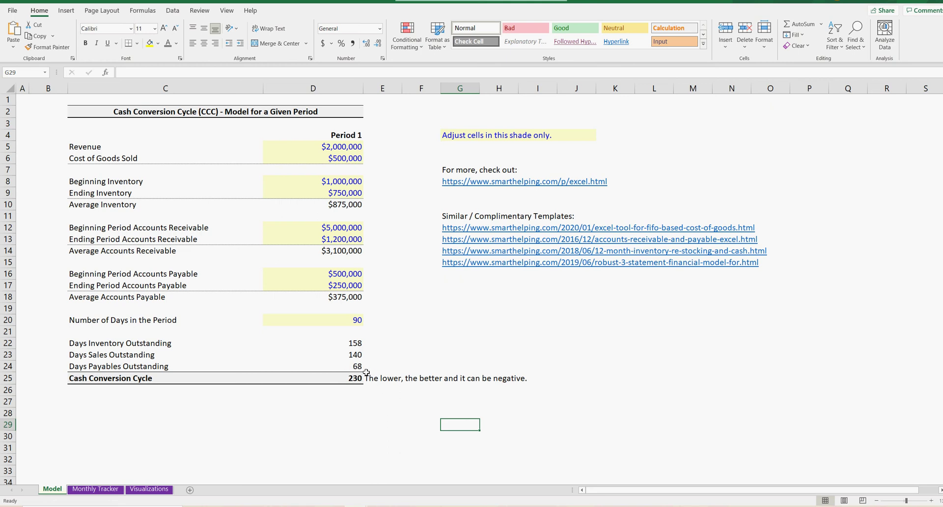
left_click(347, 343)
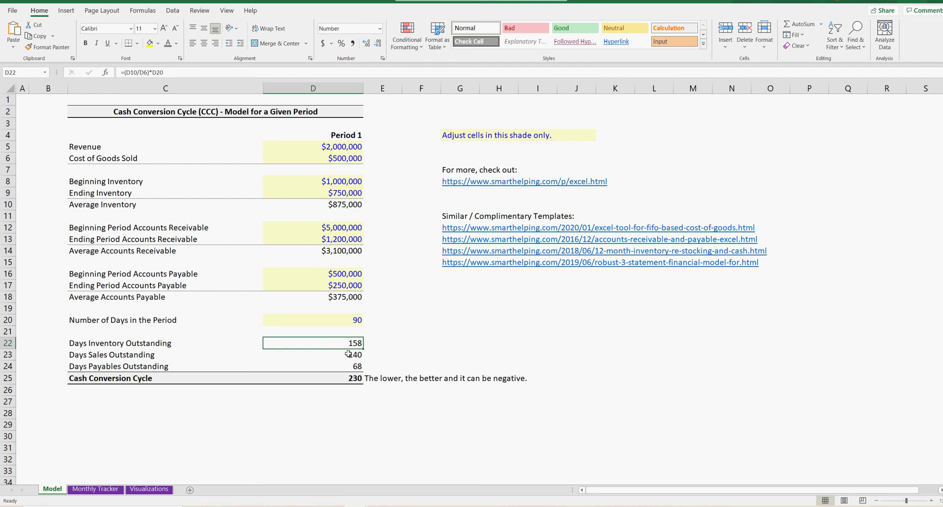
left_click(348, 354)
left_click(347, 344)
left_click_drag(347, 345, 348, 352)
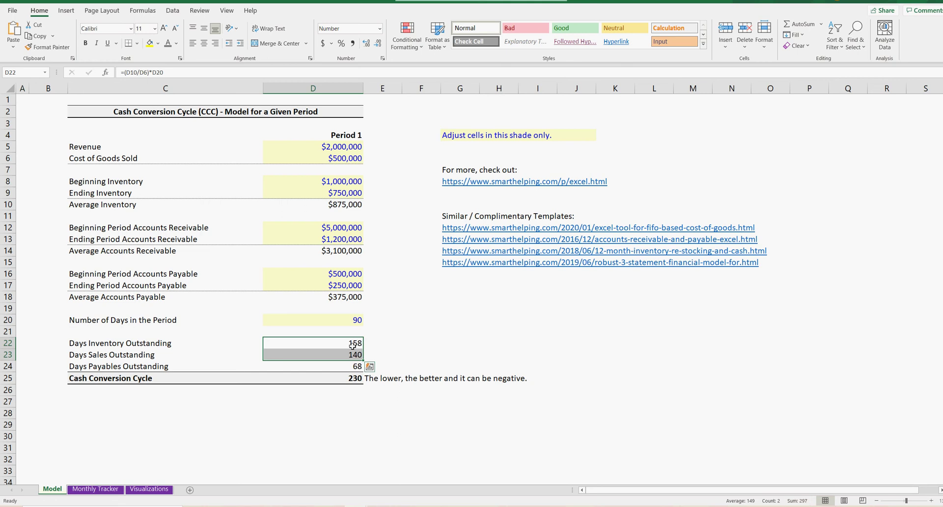
left_click(411, 422)
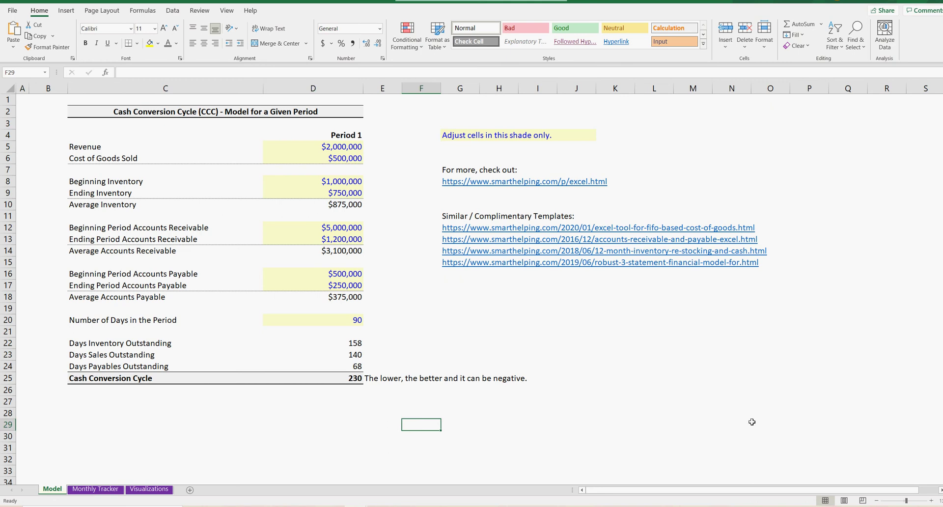
left_click(355, 381)
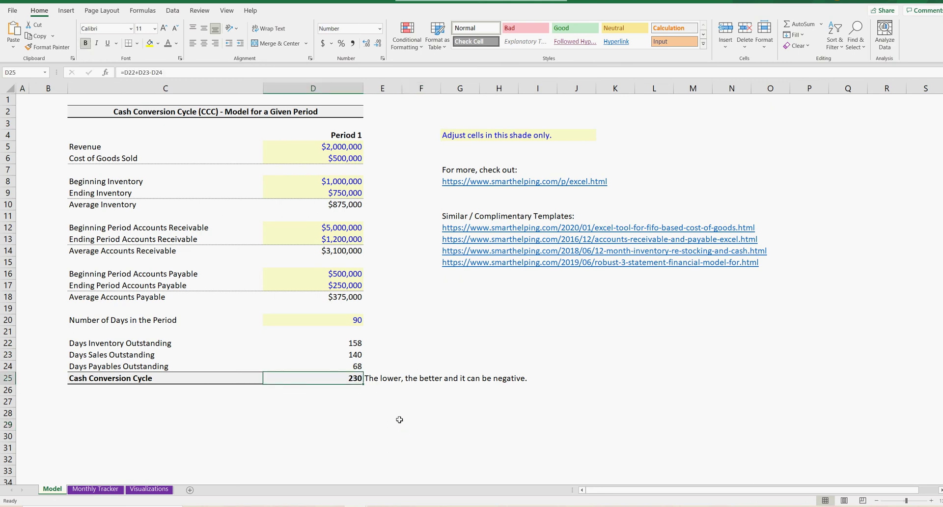
left_click_drag(401, 436, 472, 437)
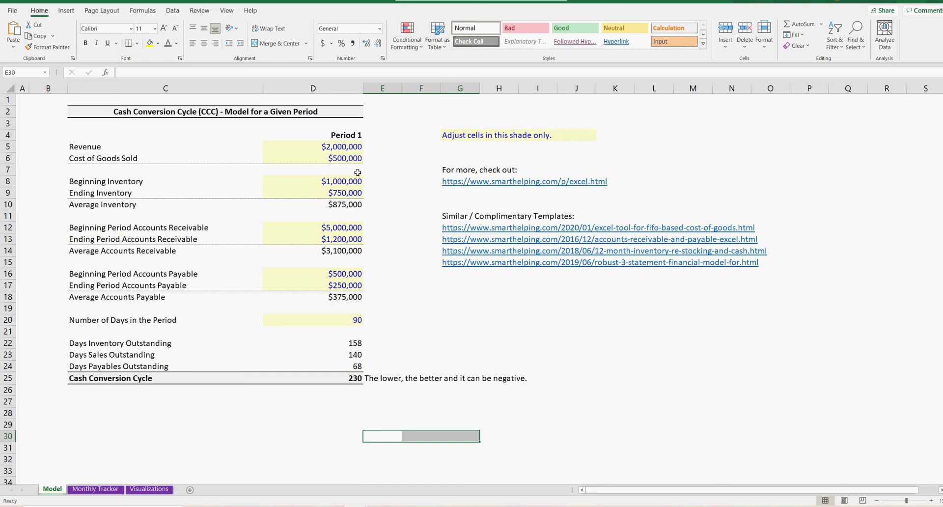
left_click(355, 344)
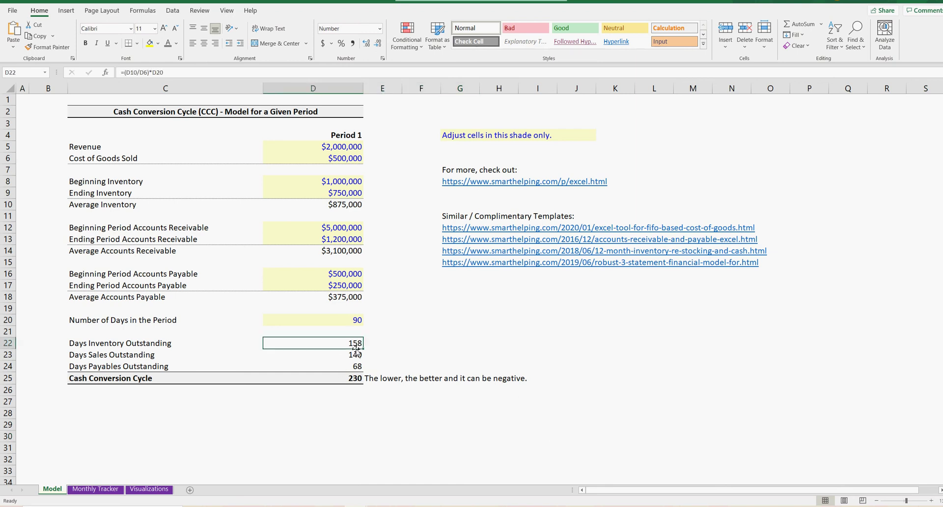
left_click(355, 354)
left_click(351, 365)
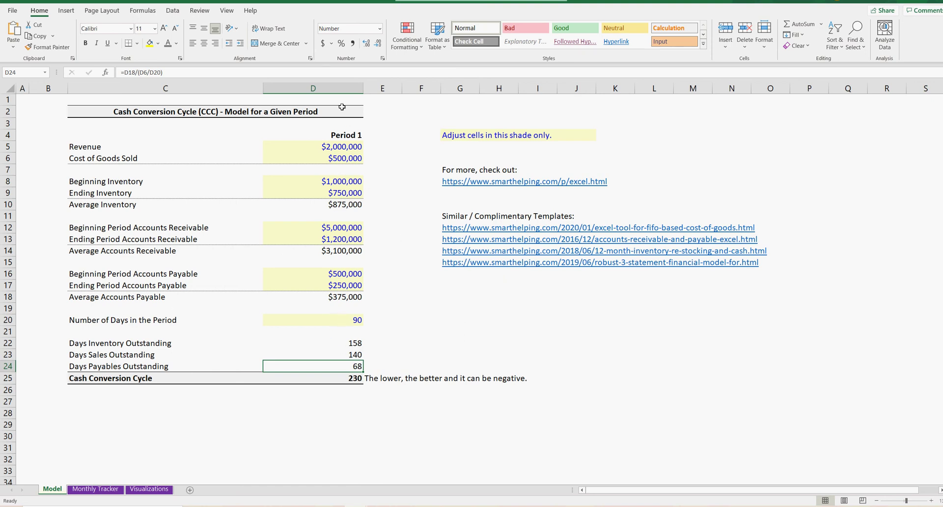
left_click(354, 320)
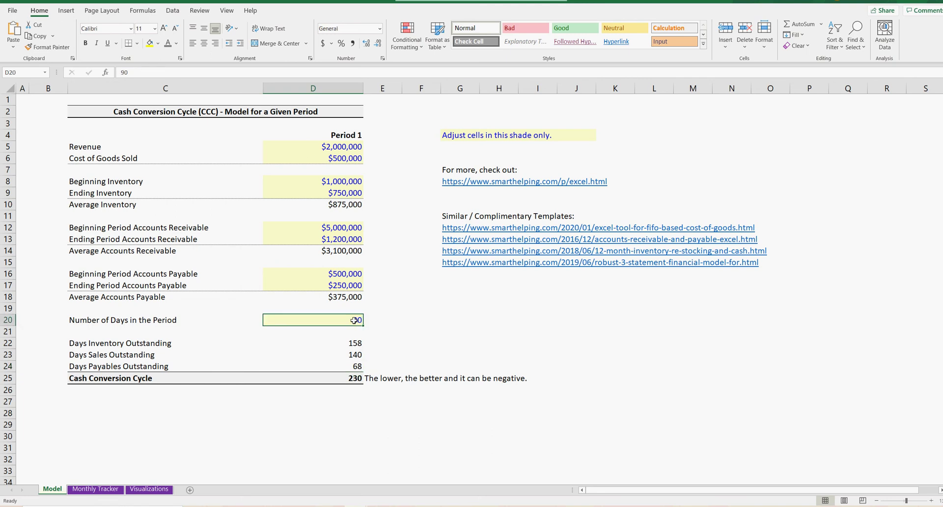
left_click(344, 149)
left_click(343, 159)
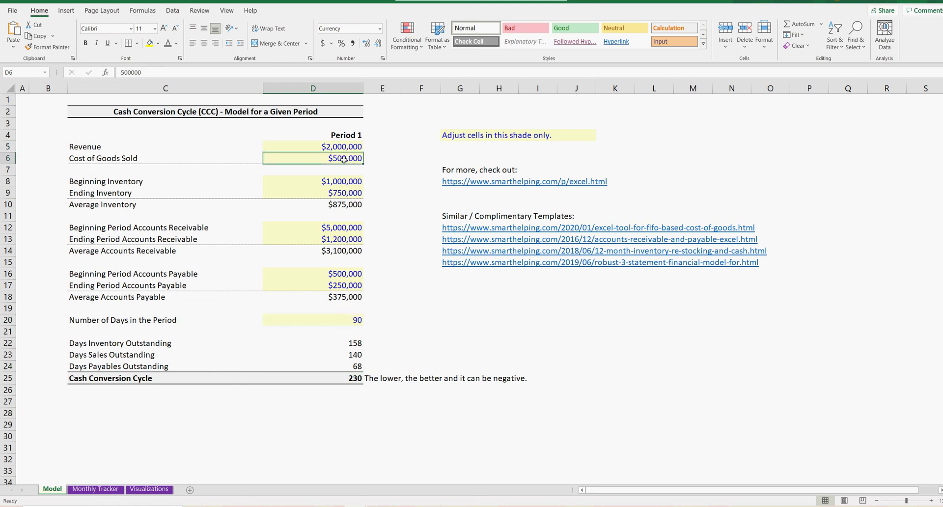
left_click(344, 182)
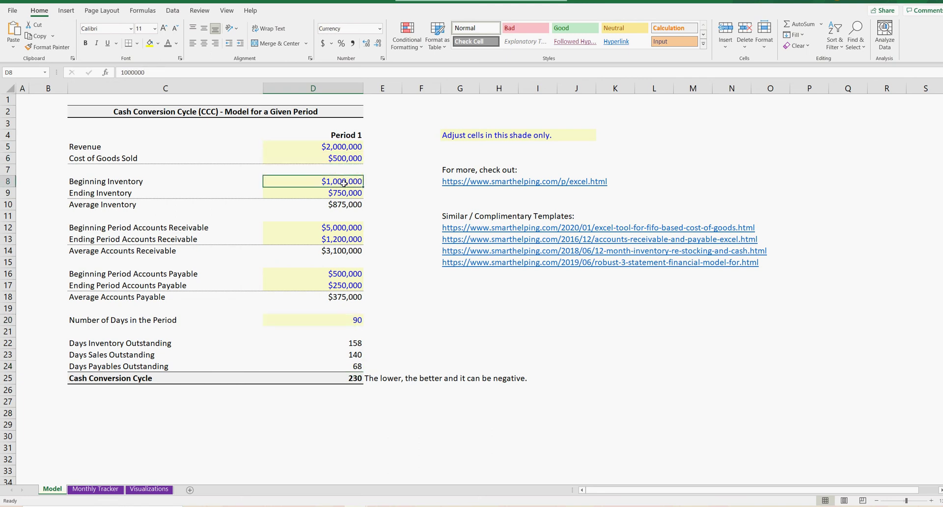
left_click(344, 193)
left_click(345, 228)
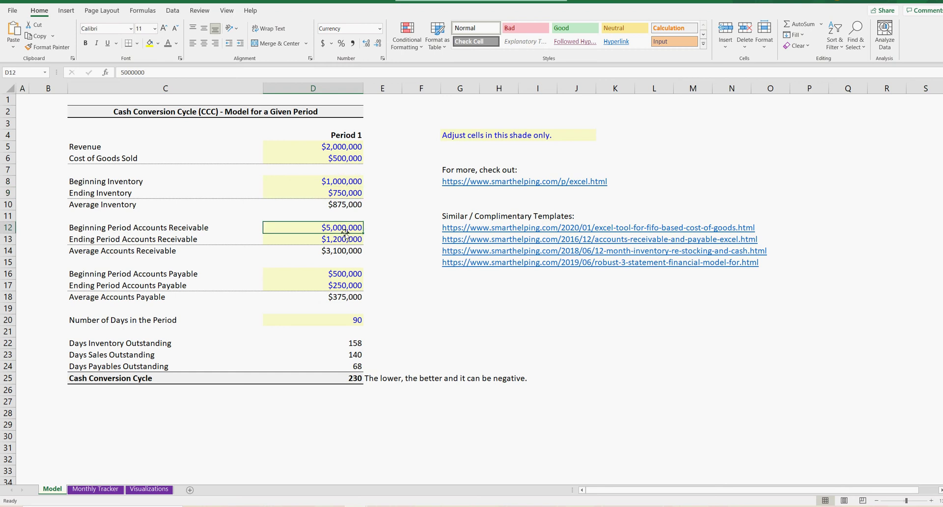
left_click(344, 240)
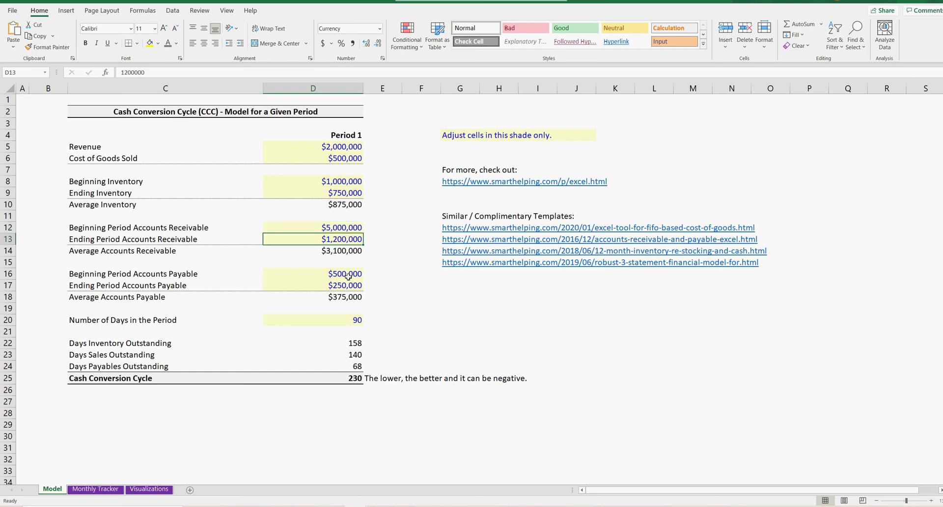
left_click(348, 275)
left_click(347, 287)
left_click(350, 320)
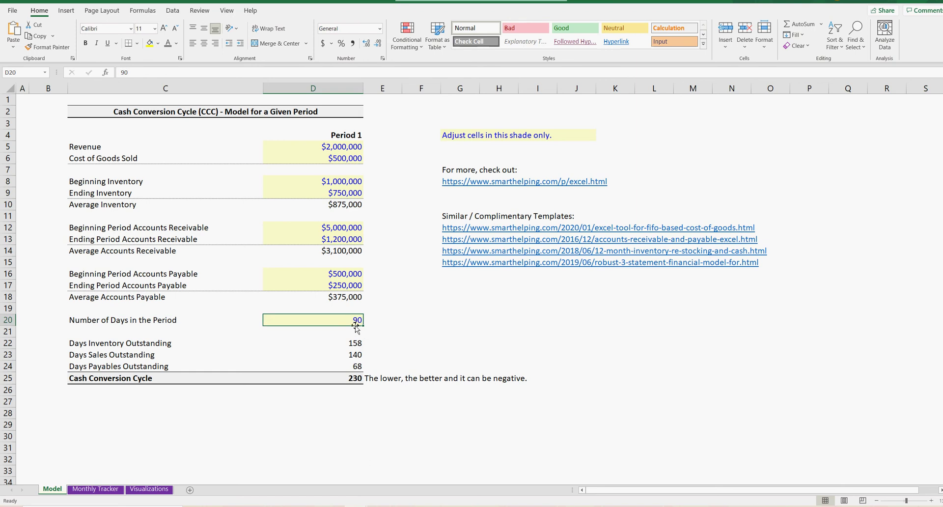
left_click(346, 274)
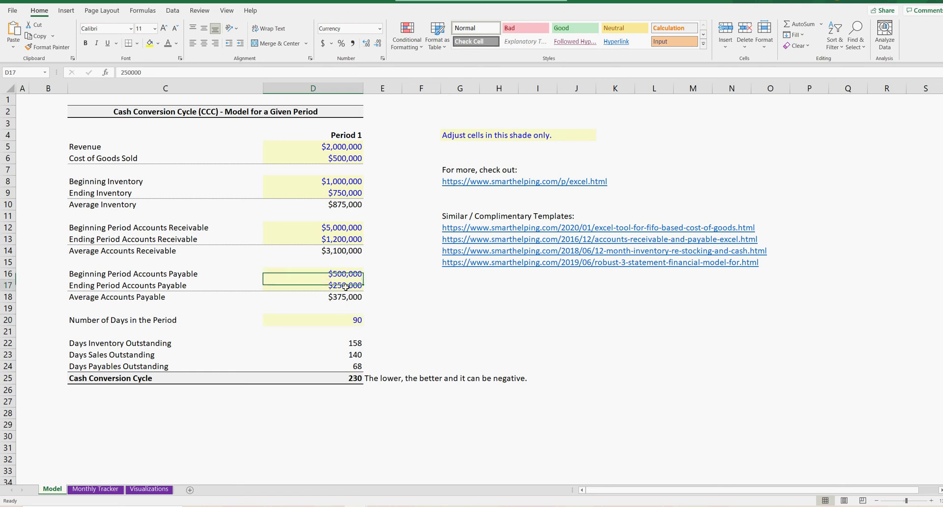
left_click(347, 285)
left_click(344, 228)
left_click(344, 240)
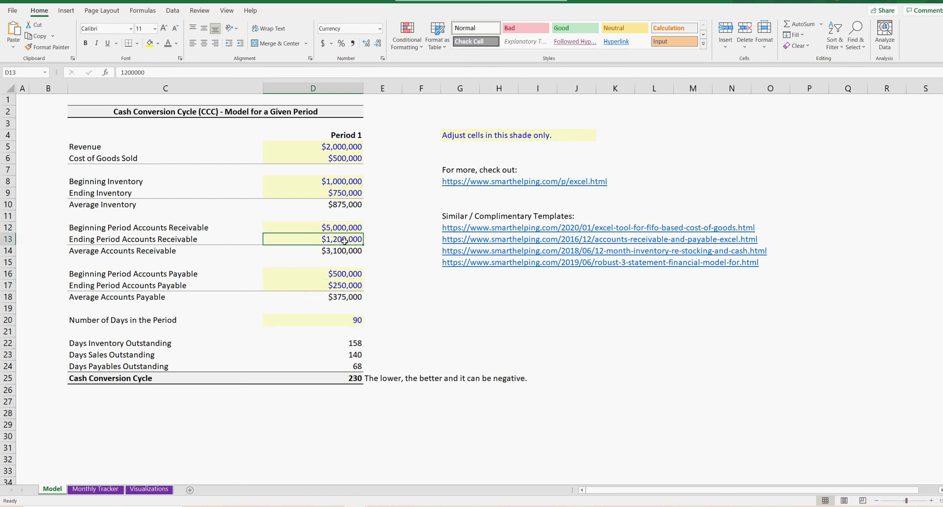
left_click(354, 183)
left_click(351, 194)
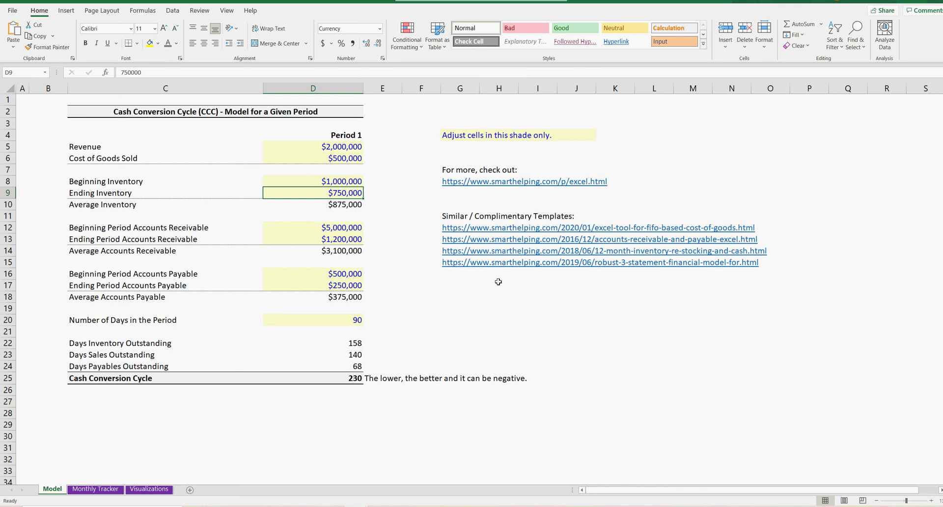
left_click(351, 321)
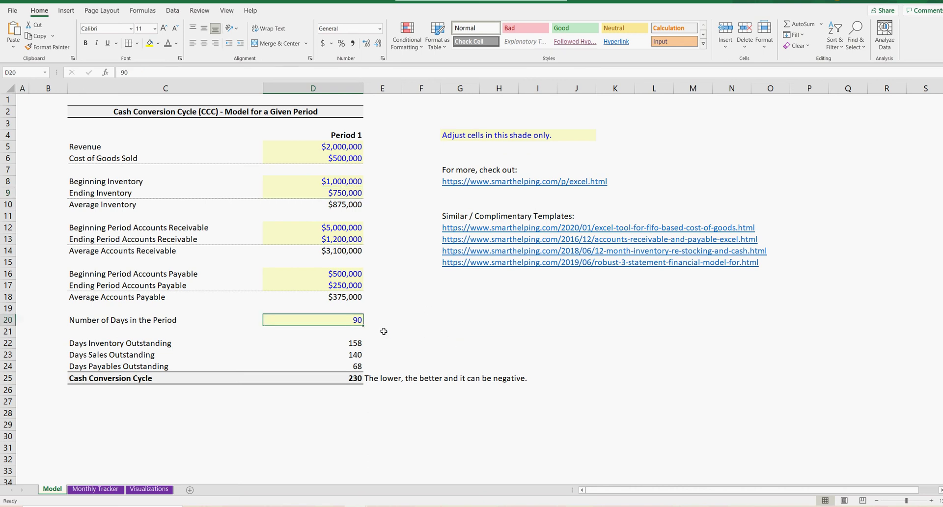
left_click(354, 344)
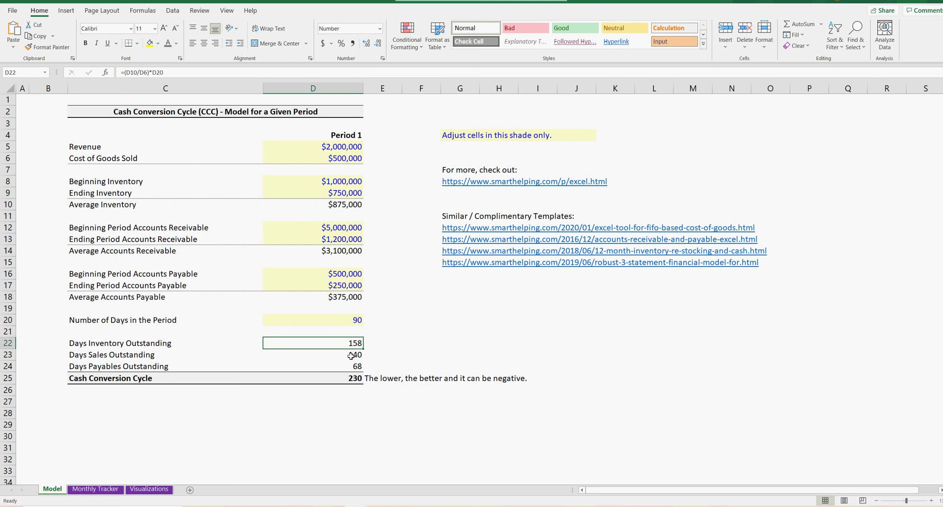
left_click(577, 342)
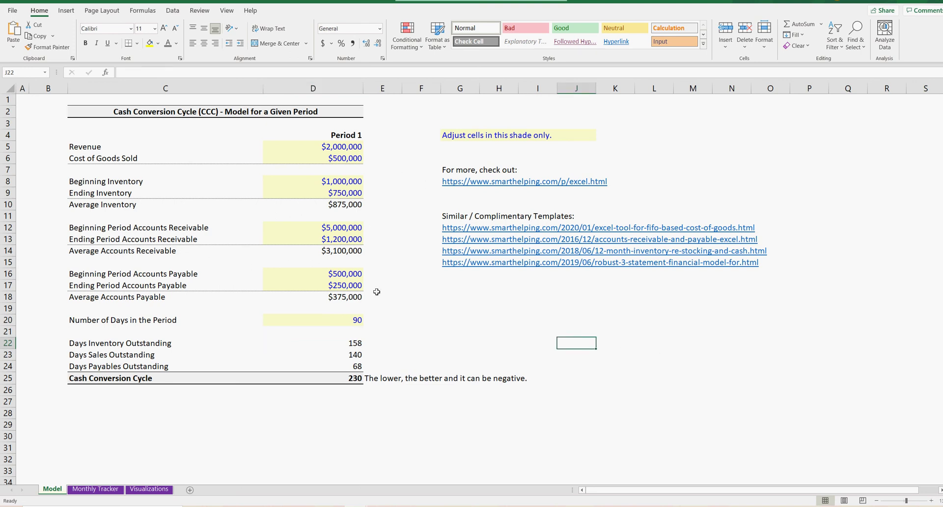
double_click(353, 342)
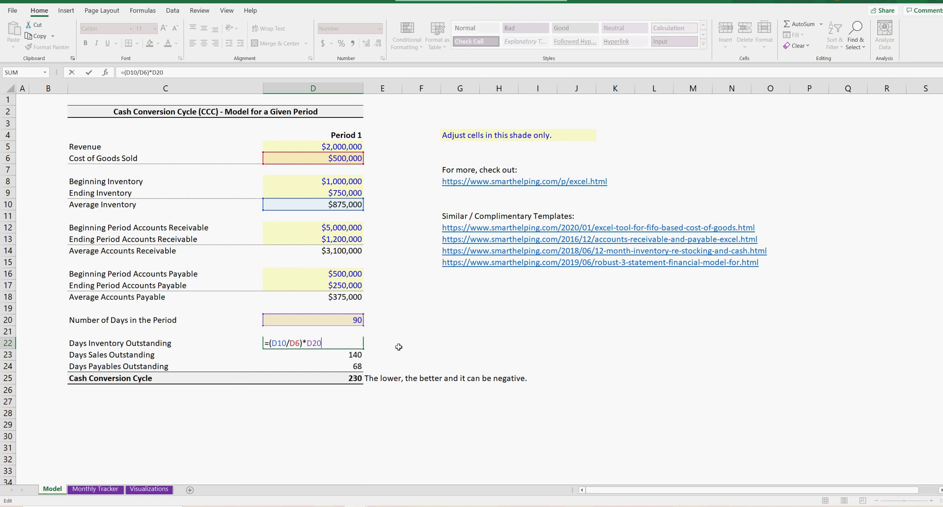
key("Return")
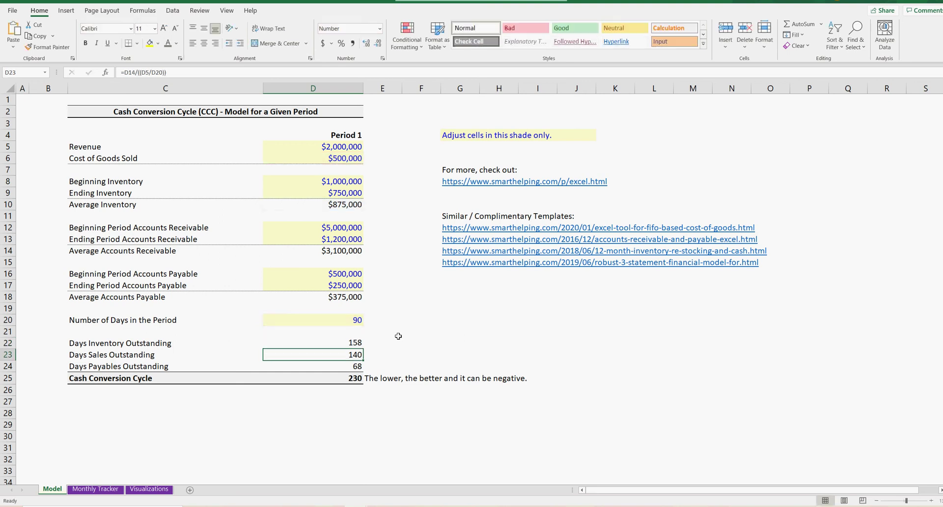
left_click(348, 343)
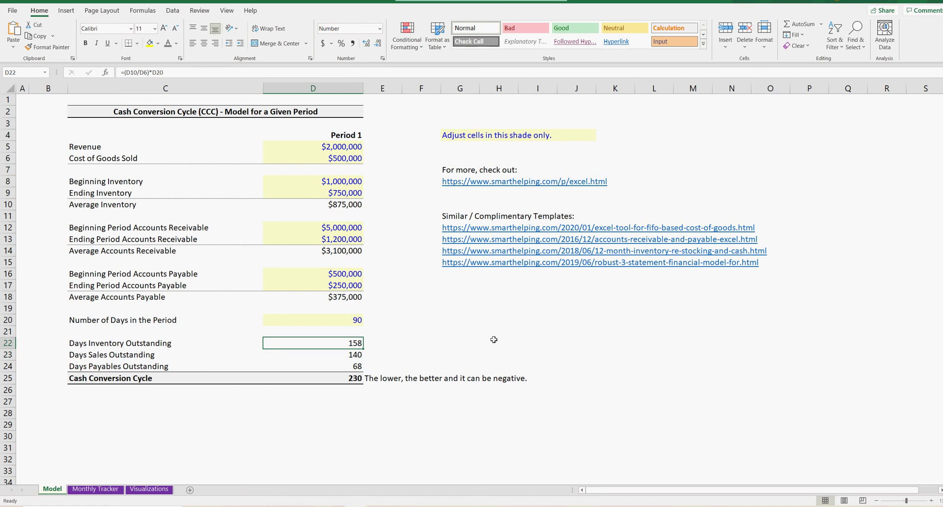
left_click(91, 355)
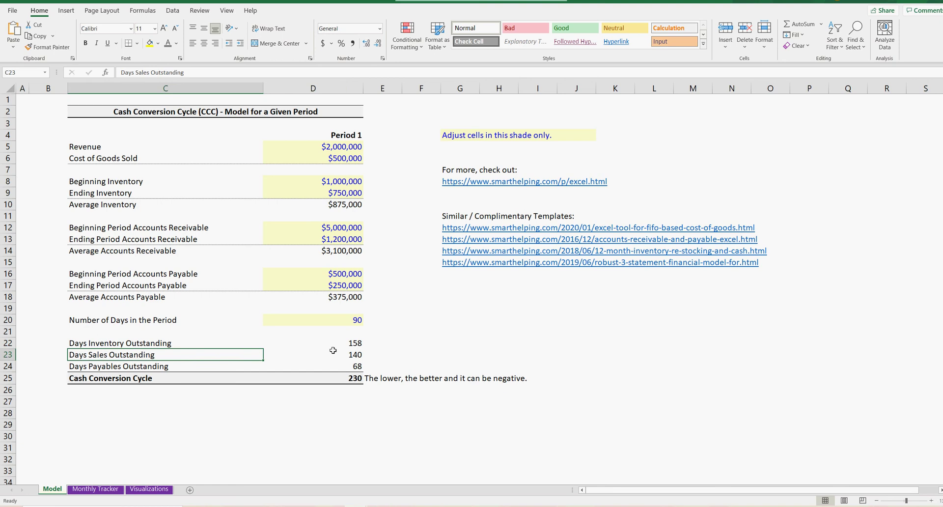
left_click(352, 354)
double_click(353, 354)
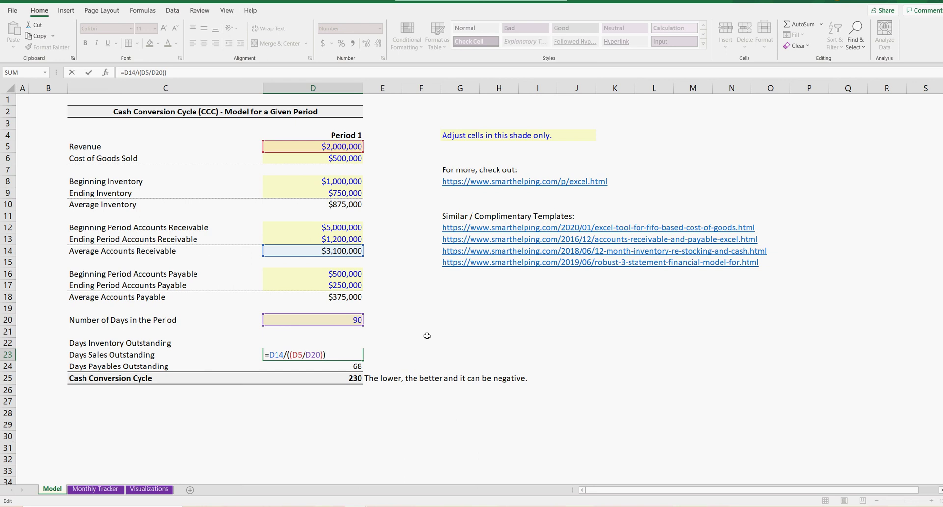
key("Return")
key("Up")
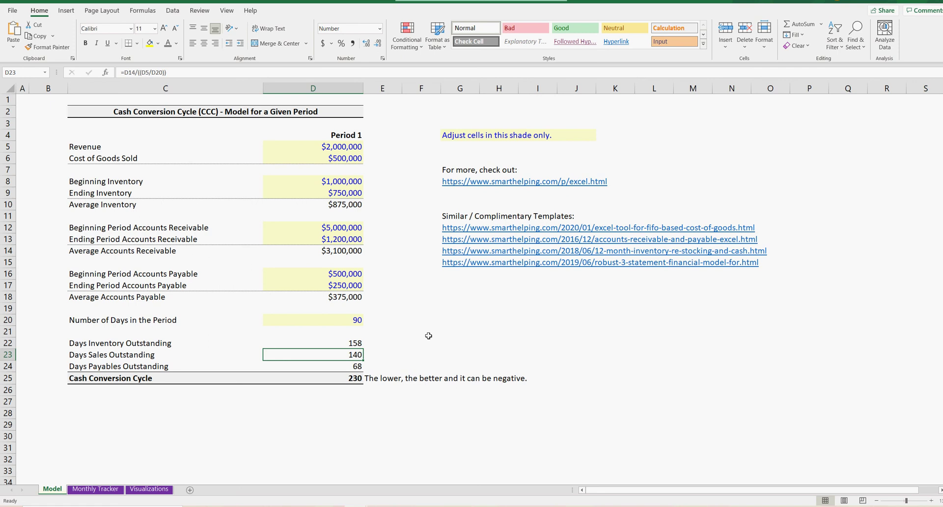
key("Down")
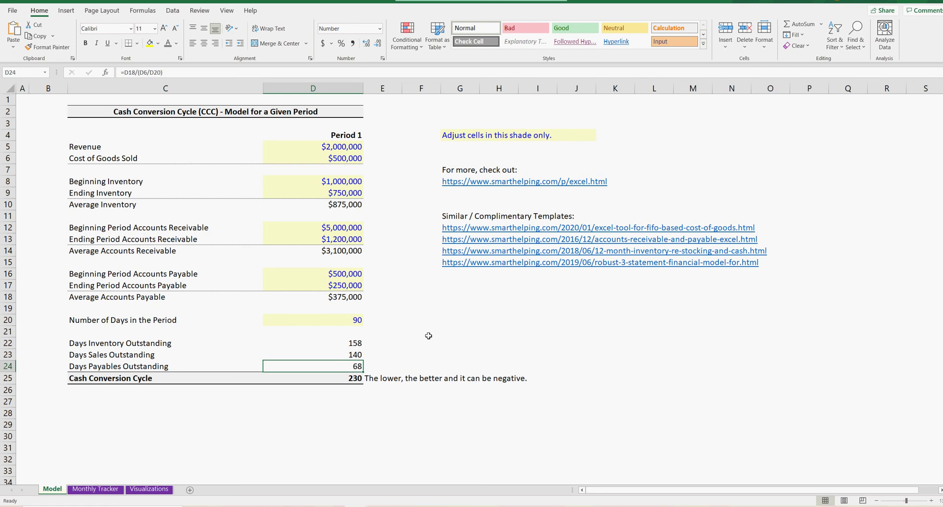
double_click(350, 370)
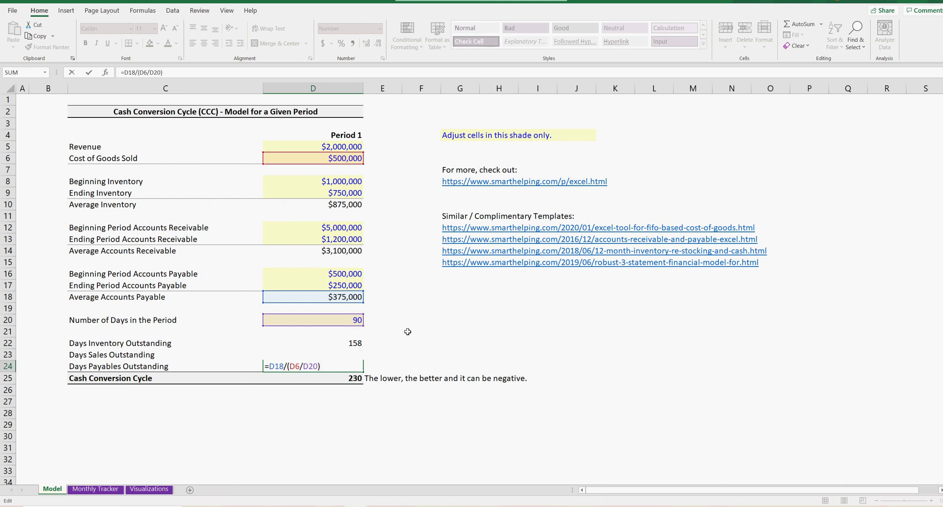
key("Return")
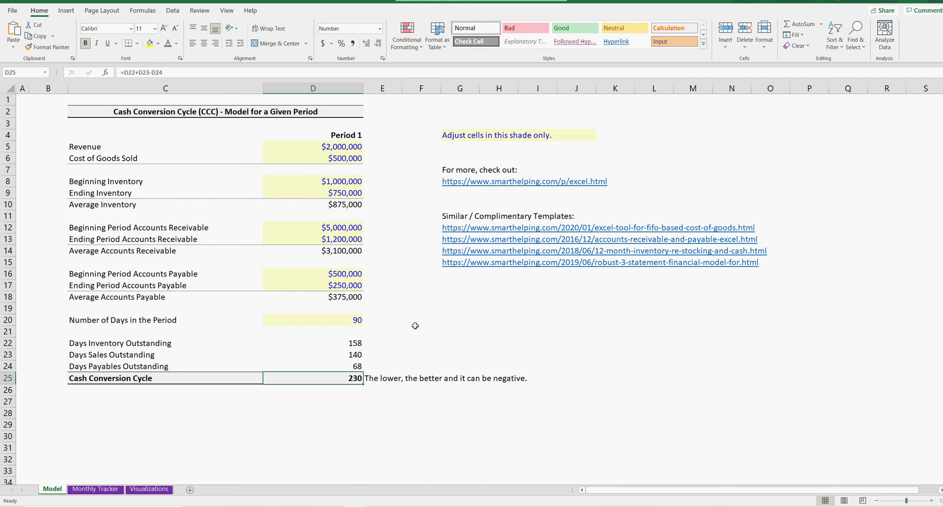
left_click(470, 327)
left_click(523, 331)
left_click(574, 336)
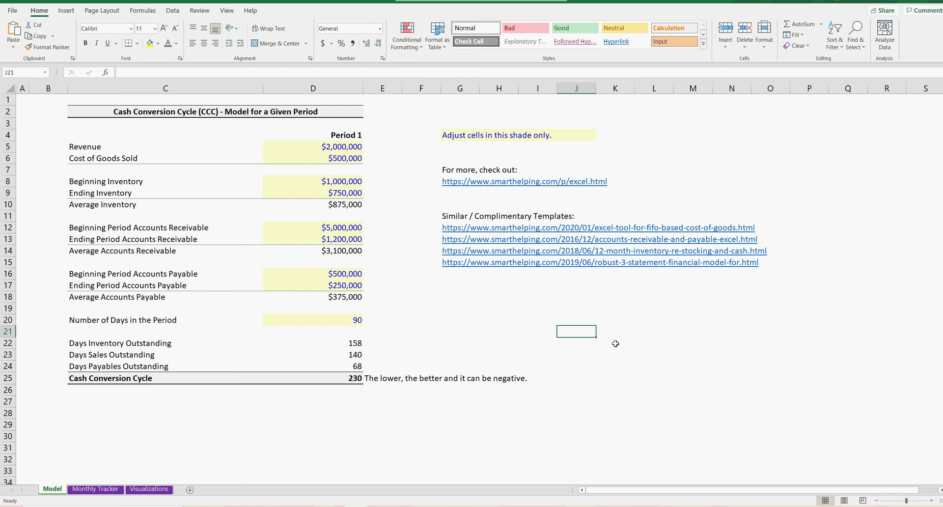
left_click(641, 341)
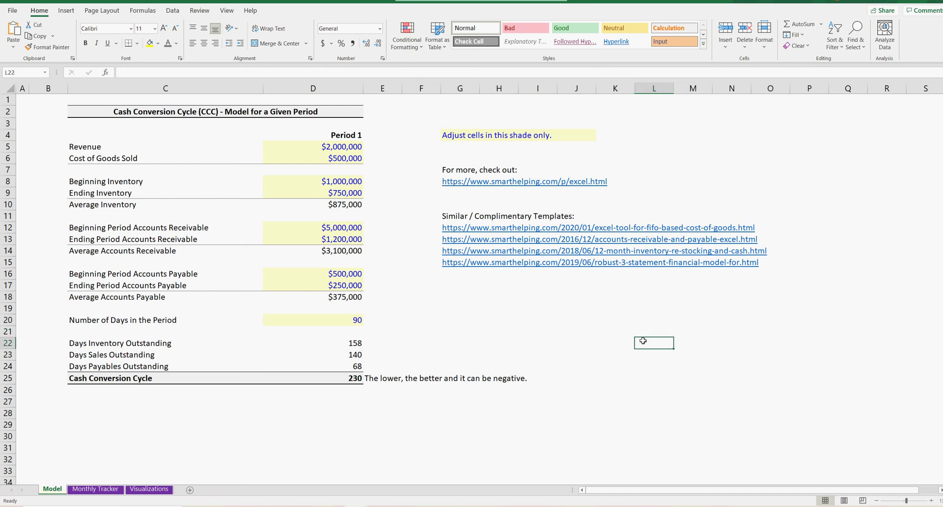
left_click(348, 297)
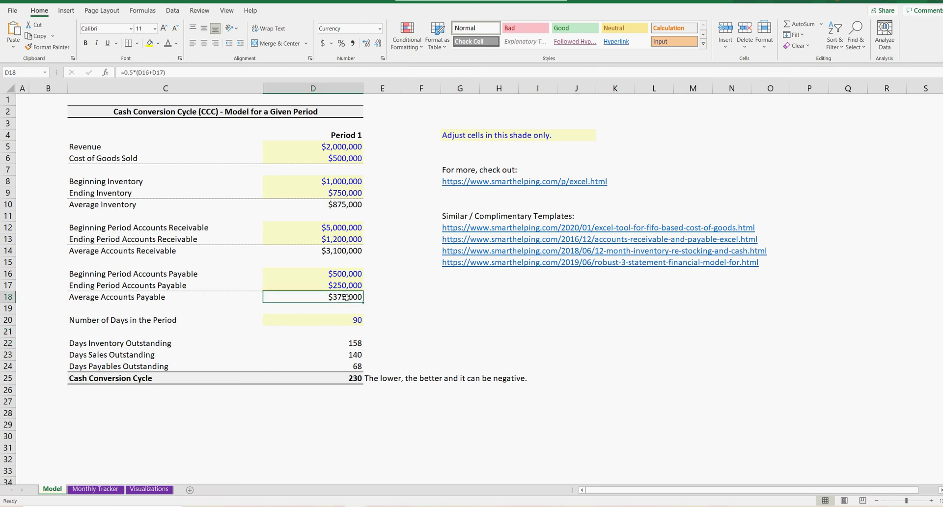
left_click(507, 317)
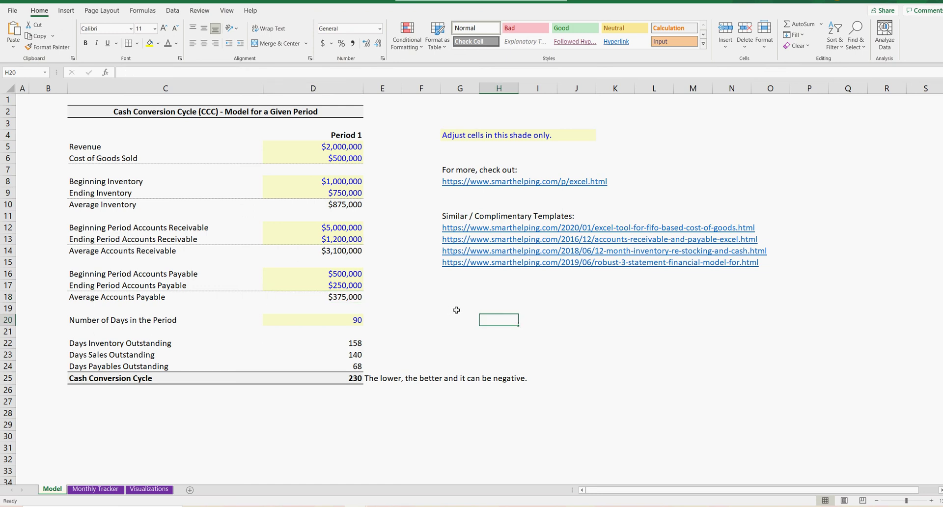
left_click(647, 375)
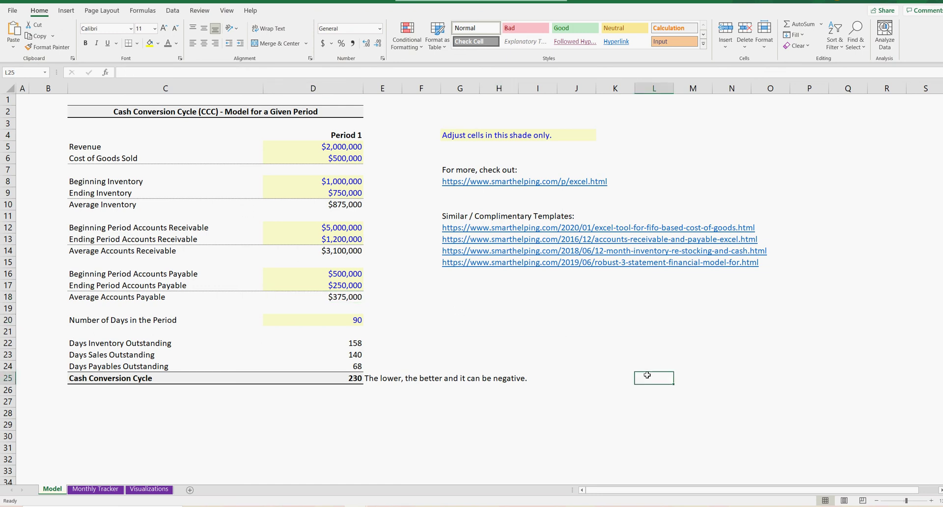
left_click(380, 377)
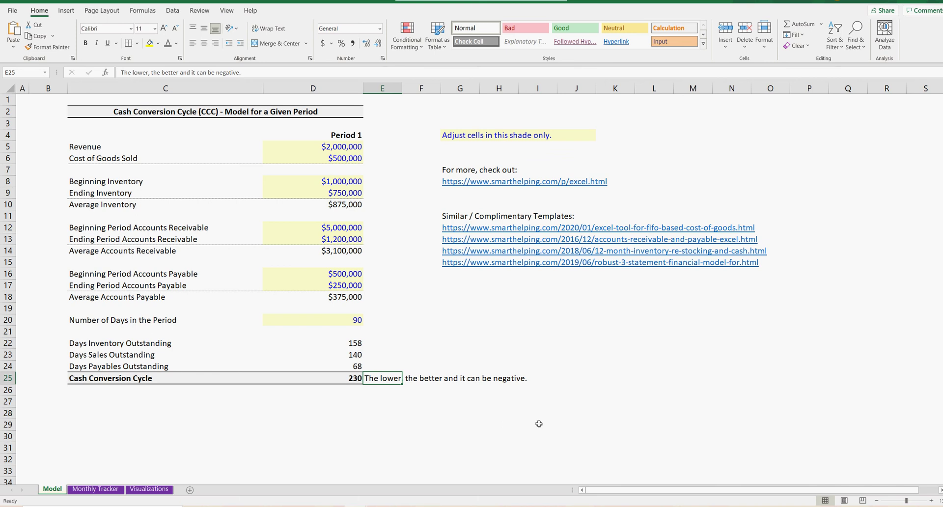
left_click(353, 379)
key("Down")
left_click(559, 411)
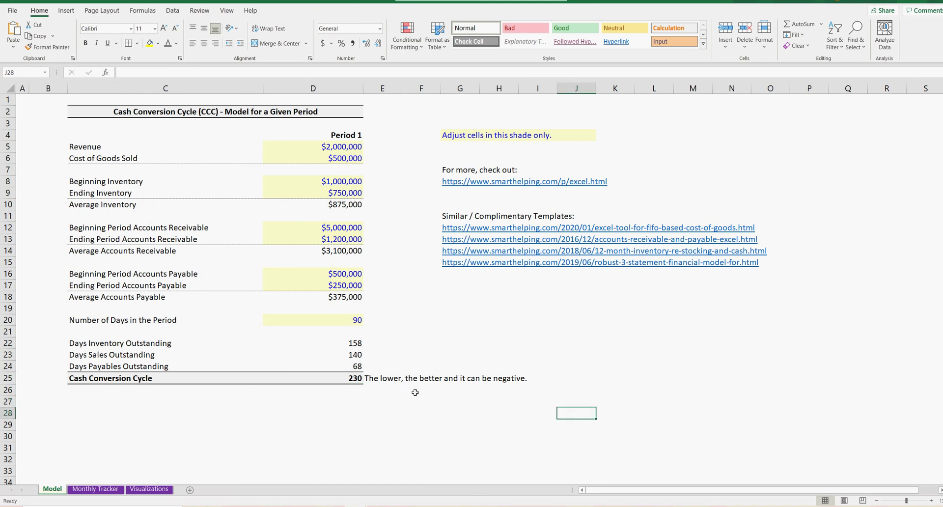
left_click(358, 381)
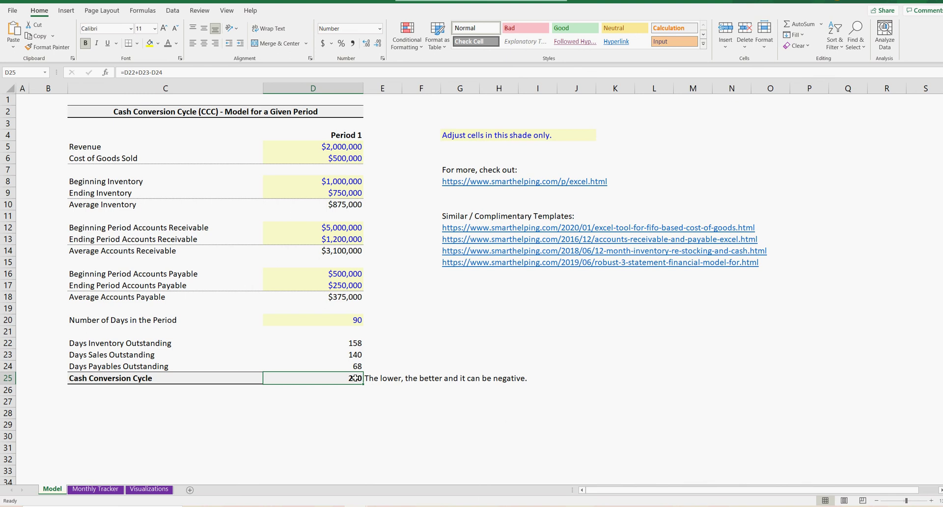
left_click(452, 411)
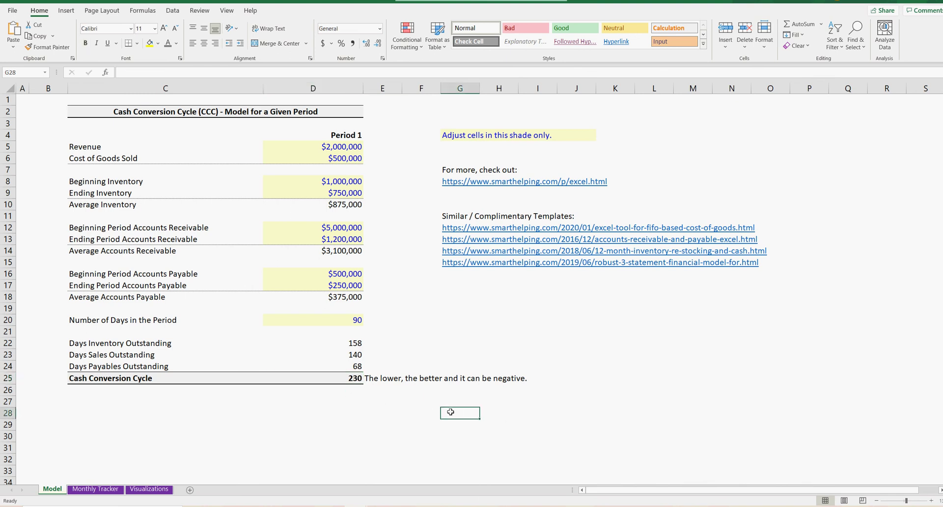
left_click(93, 489)
left_click(198, 136)
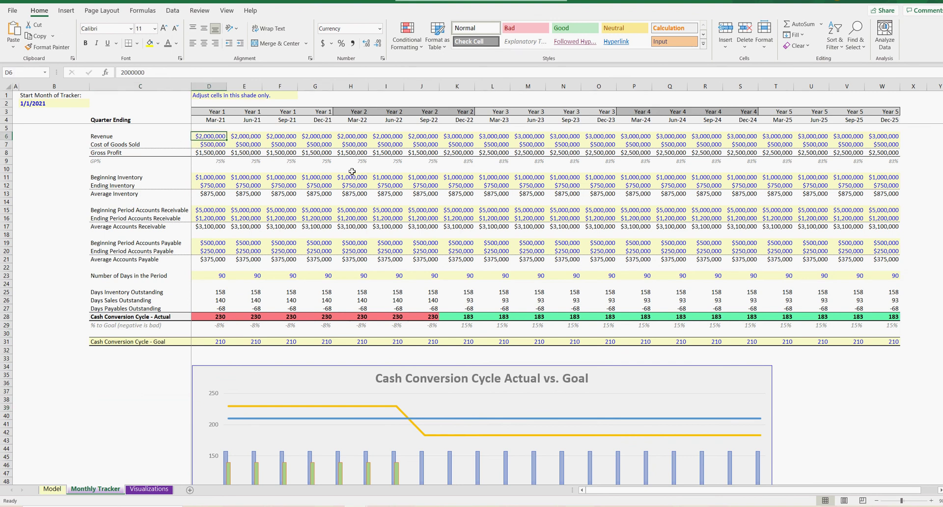
key("Up")
key("Up")
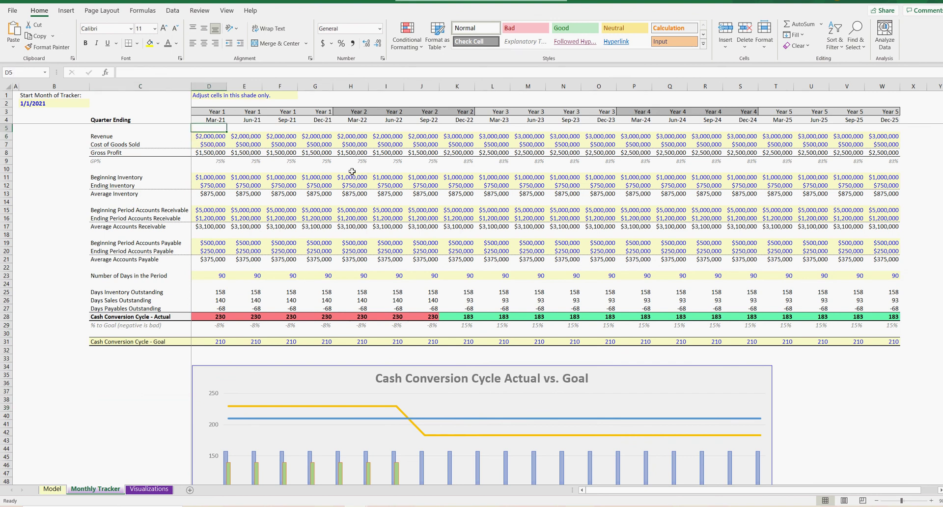
key("shift+Right")
key("Down")
key("Down")
key("Down")
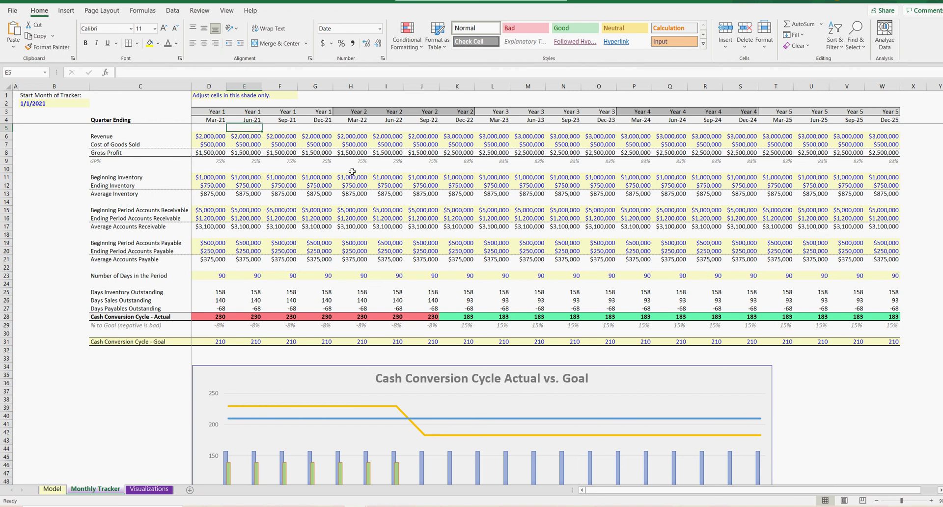
key("Down")
key("Down")
key("Down")
key("Down")
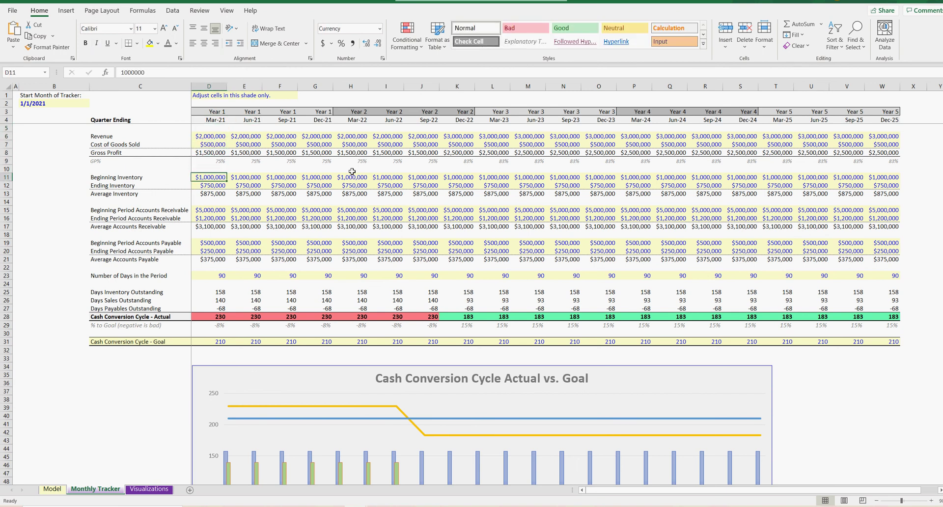
key("Down")
key("Down")
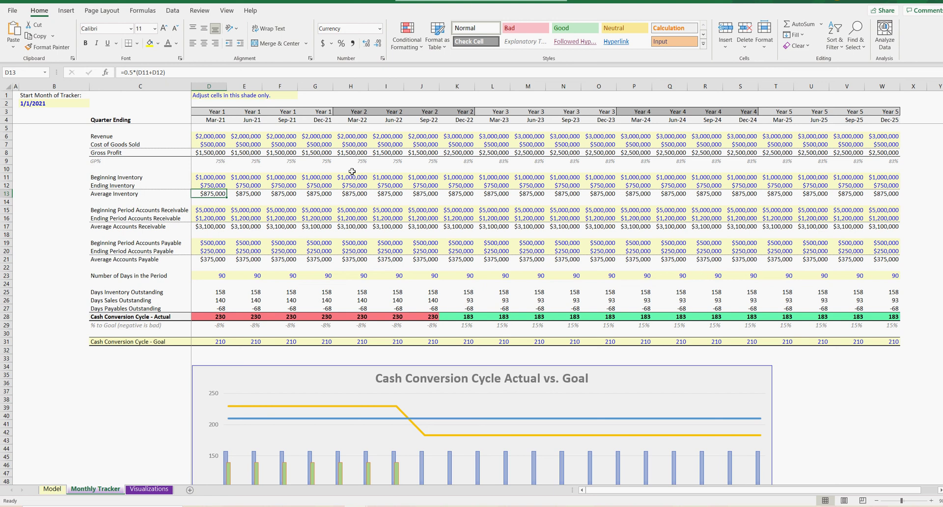
key("Up")
key("Up")
key("Up")
key("Up")
key("Up")
key("Up")
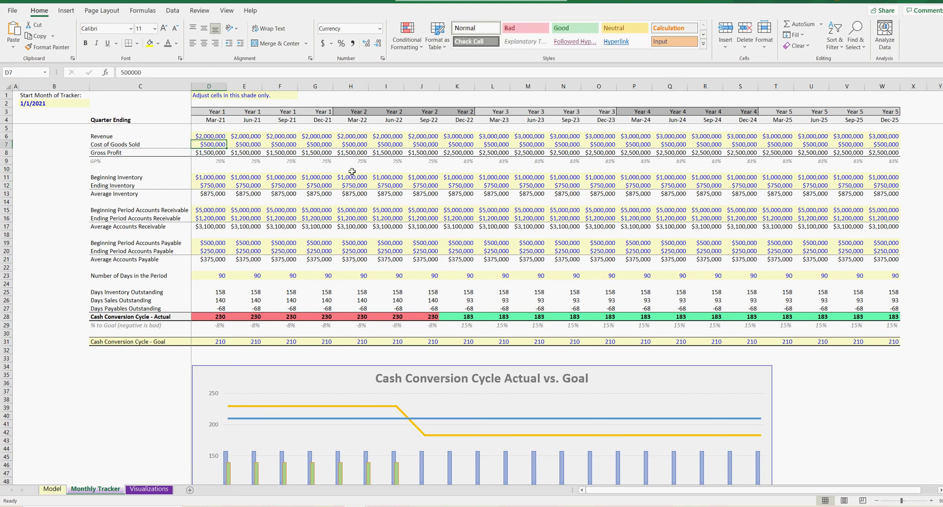
key("Up")
key("Down")
key("Down")
key("Down")
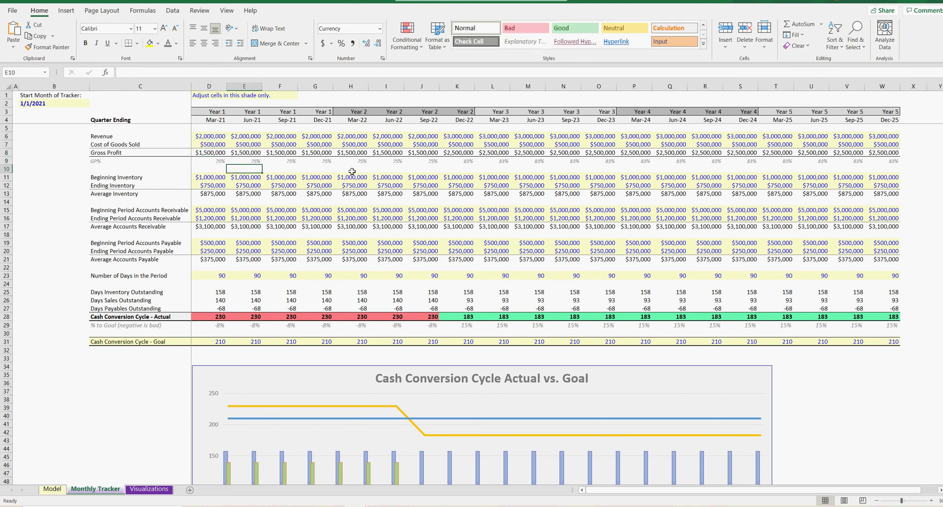
key("Right")
key("Left")
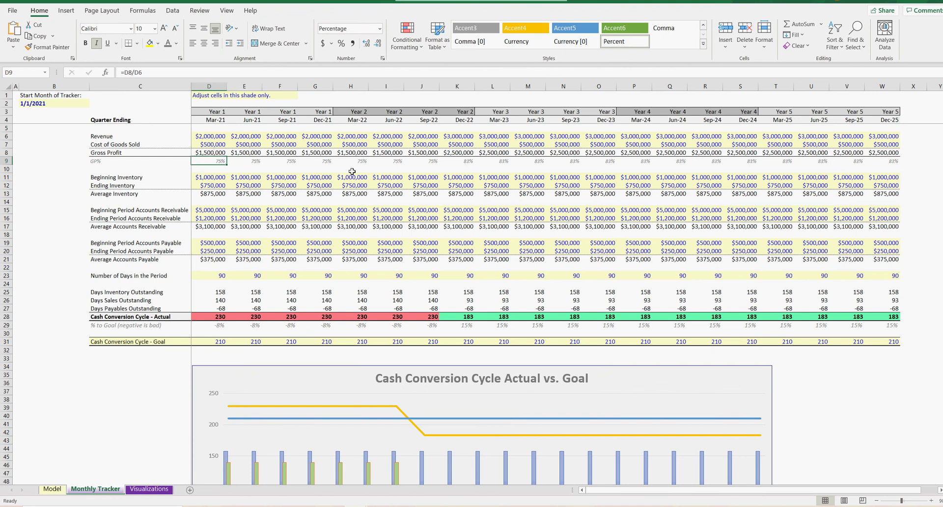
key("Up")
key("Up")
key("Down")
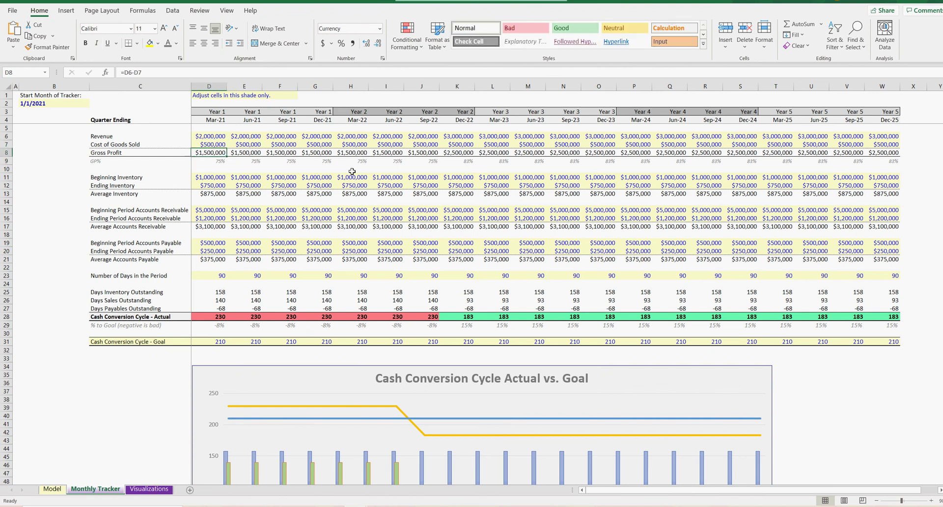
key("Right")
key("Down")
key("Left")
key("Down")
key("Down")
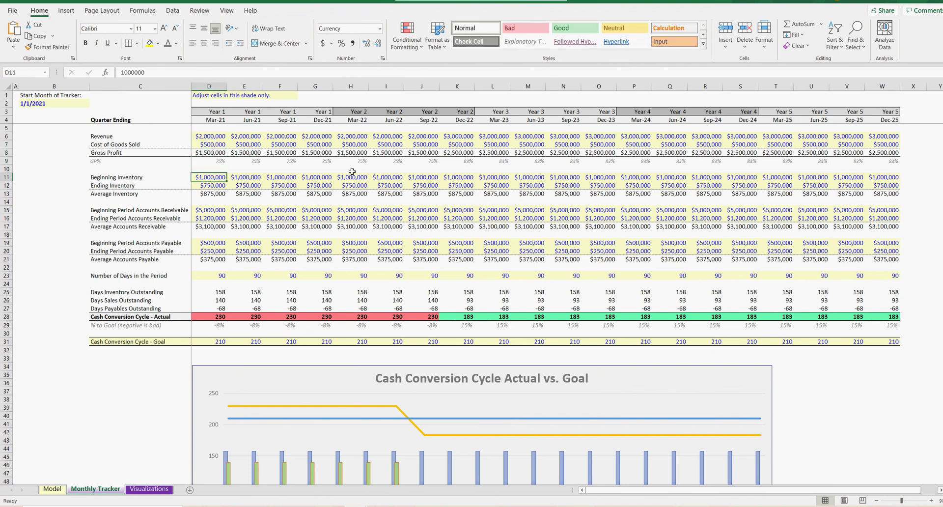
key("Down")
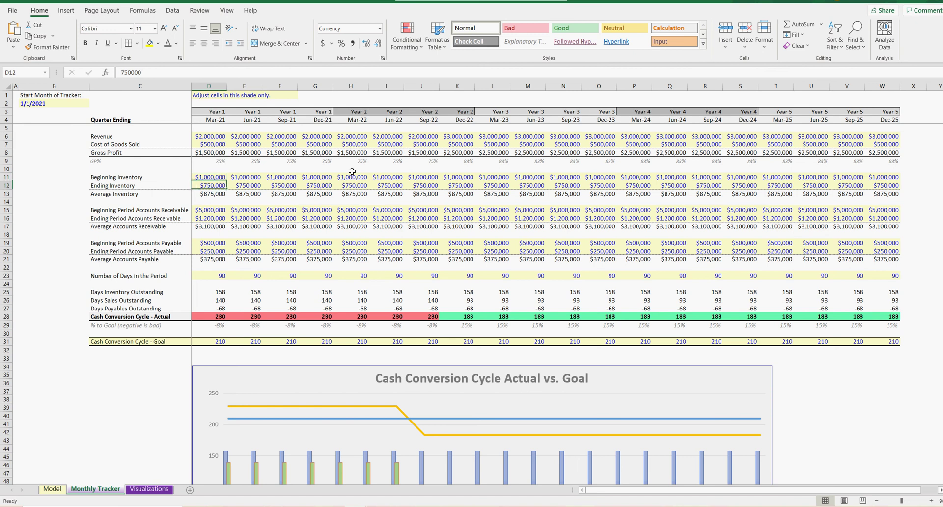
key("Right")
key("Right")
key("Right")
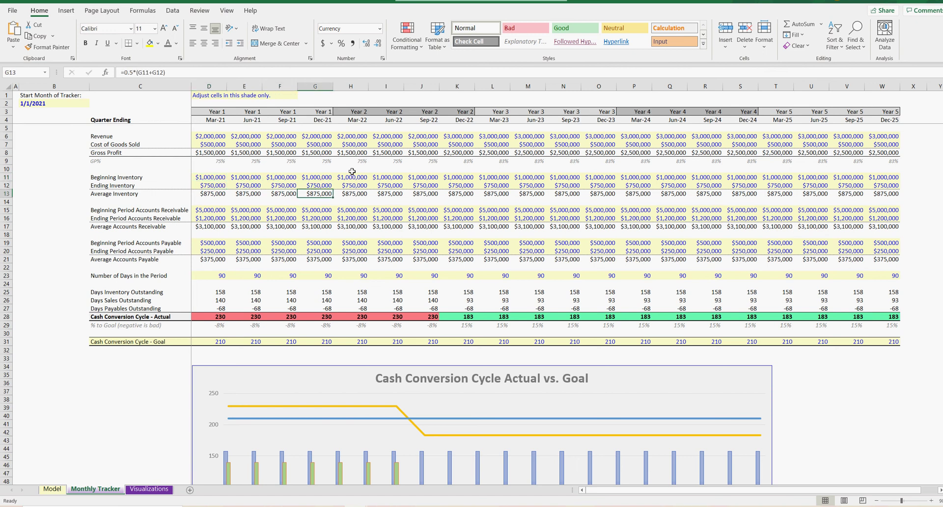
key("Left")
key("Left")
key("Left")
key("Down")
key("Down")
key("Down")
key("Down")
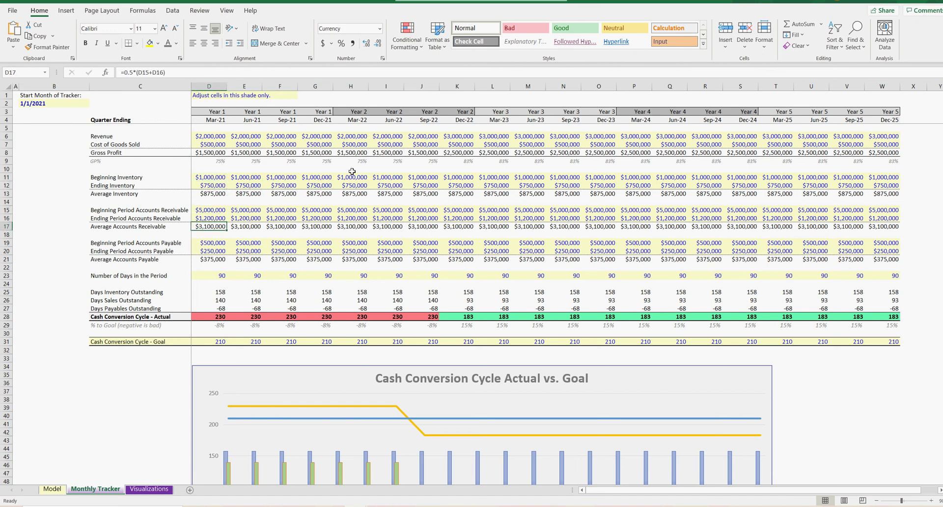
key("Down")
key("Down")
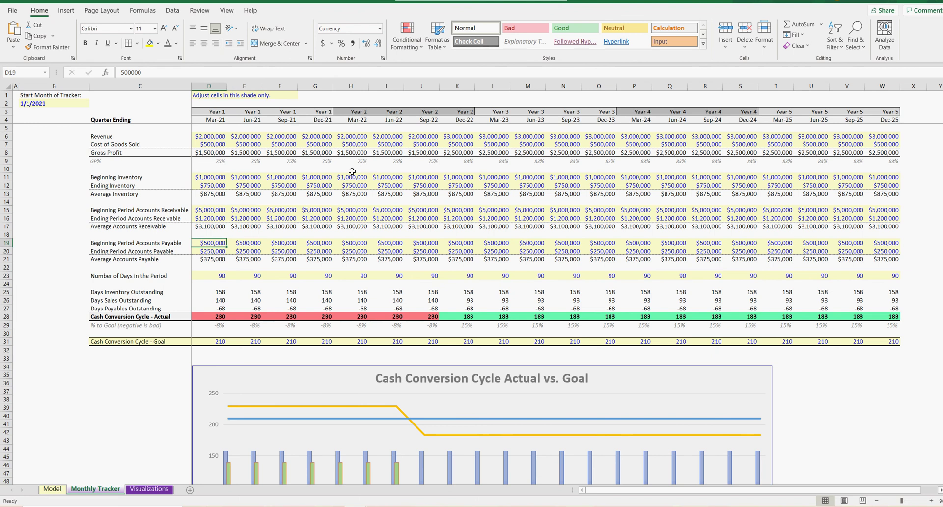
key("Down")
key("Down")
key("Down")
key("Down")
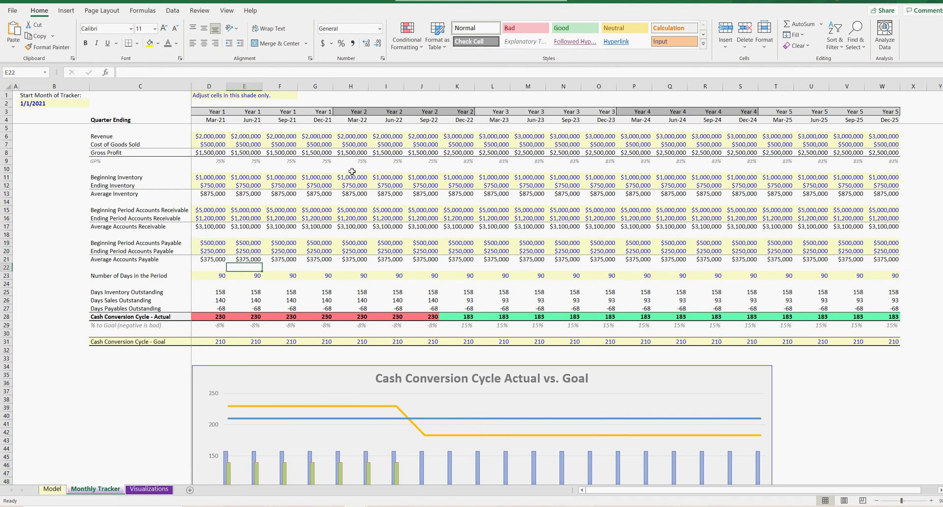
key("Right")
key("Right")
key("Right")
key("Right")
key("Left")
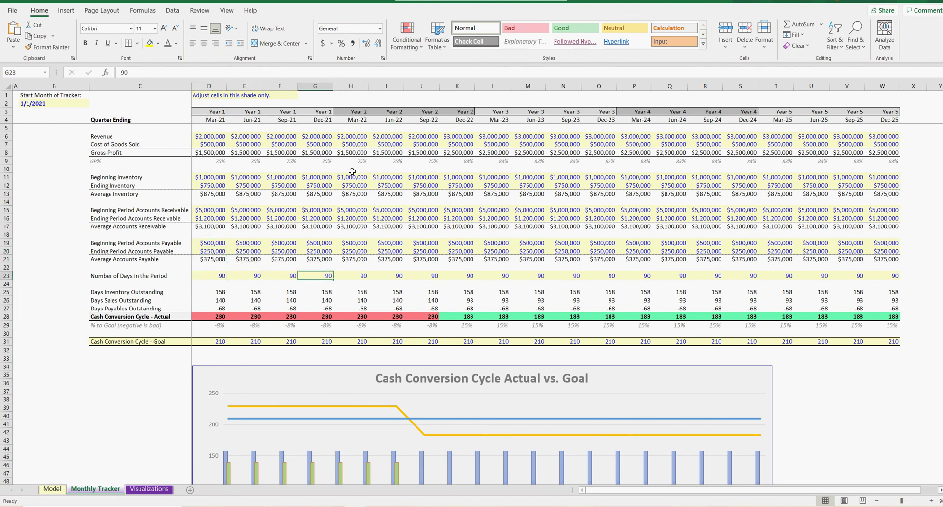
key("Left")
key("Left")
key("Left")
key("Down")
key("Down")
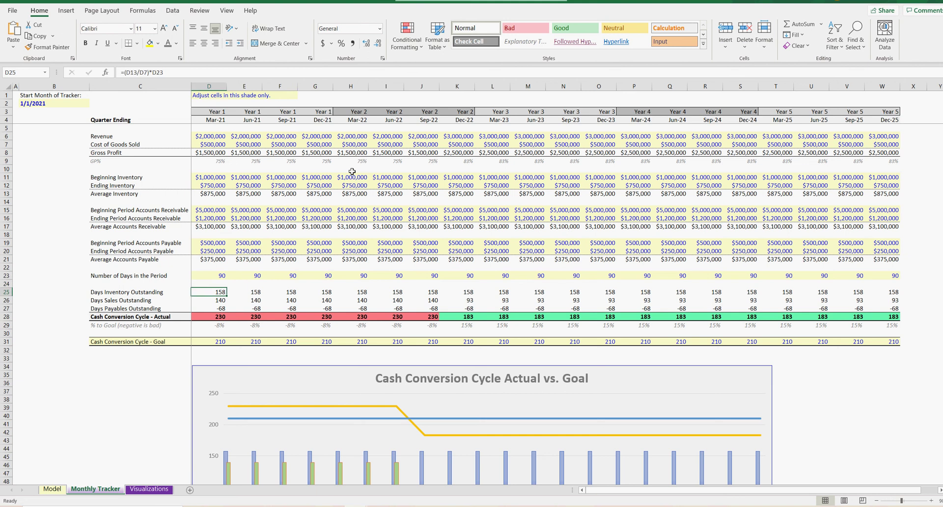
key("Down")
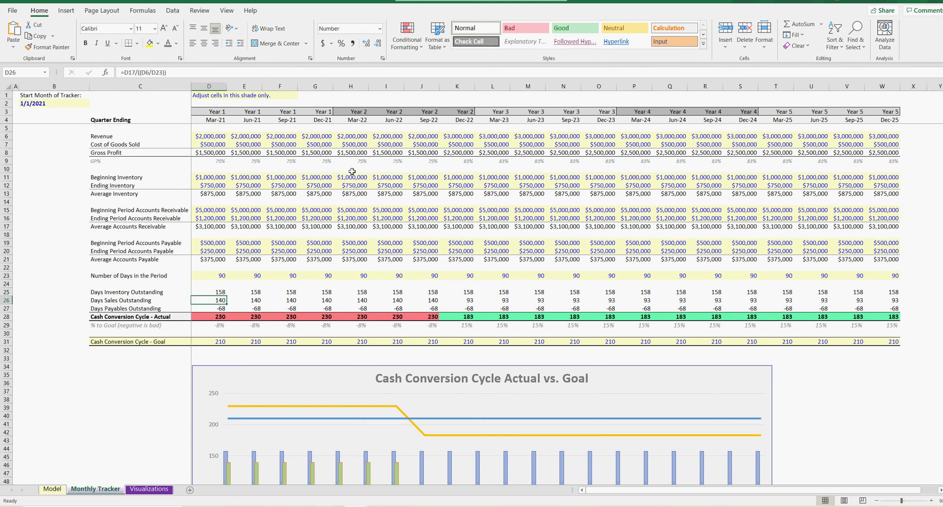
key("Down")
key("Right")
key("Right")
key("Right")
key("Right")
key("Right")
key("Right")
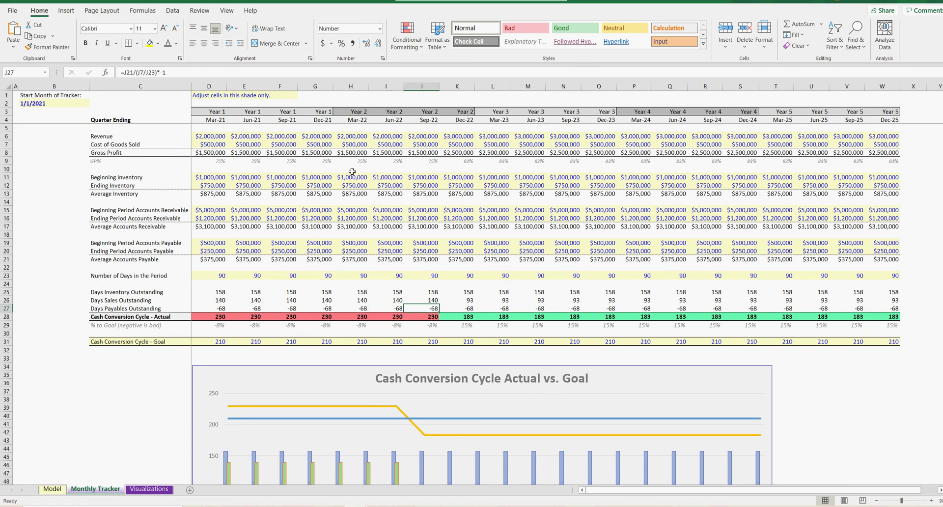
key("Left")
key("Left")
key("Left")
key("Left")
key("Left")
key("Left")
key("Left")
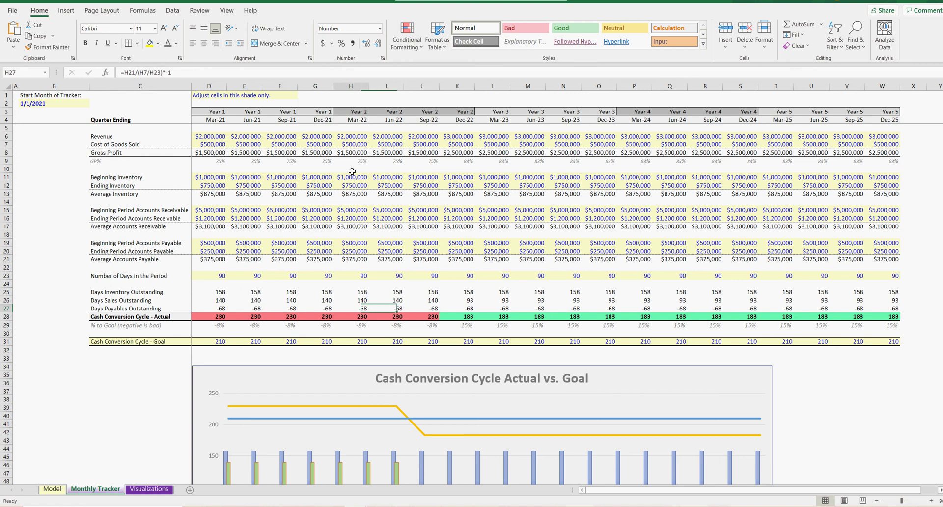
key("Right")
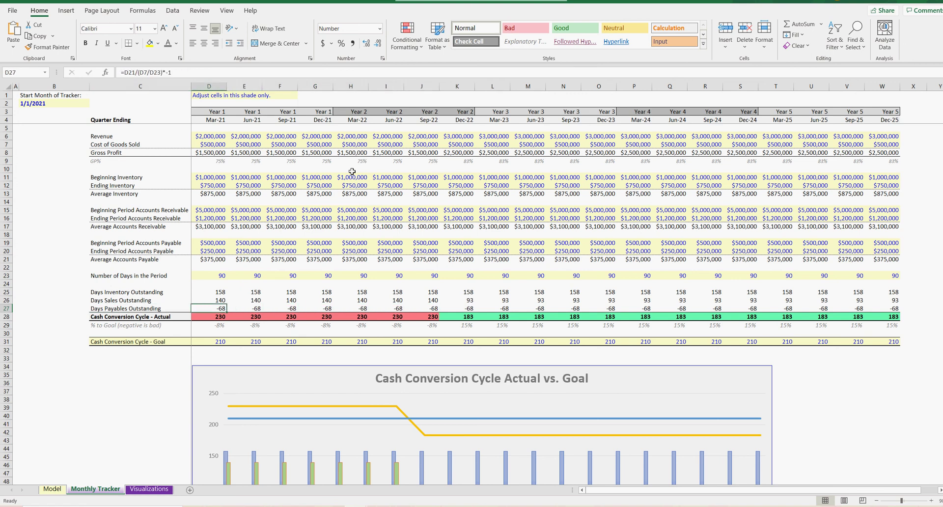
key("Down")
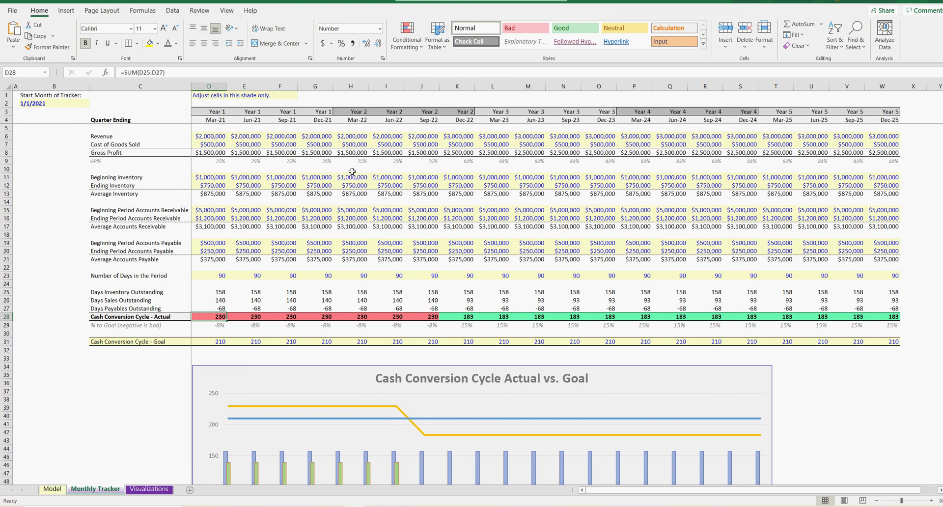
key("Right")
key("Right")
key("Right")
key("Right")
key("Right")
key("Right")
key("Right")
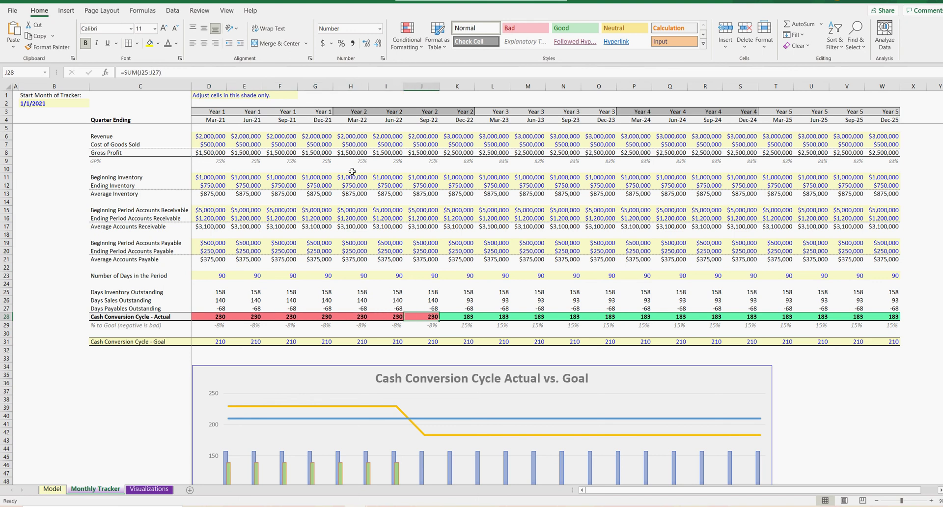
key("Left")
key("Left")
key("Left")
key("Left")
key("Left")
key("Left")
key("Left")
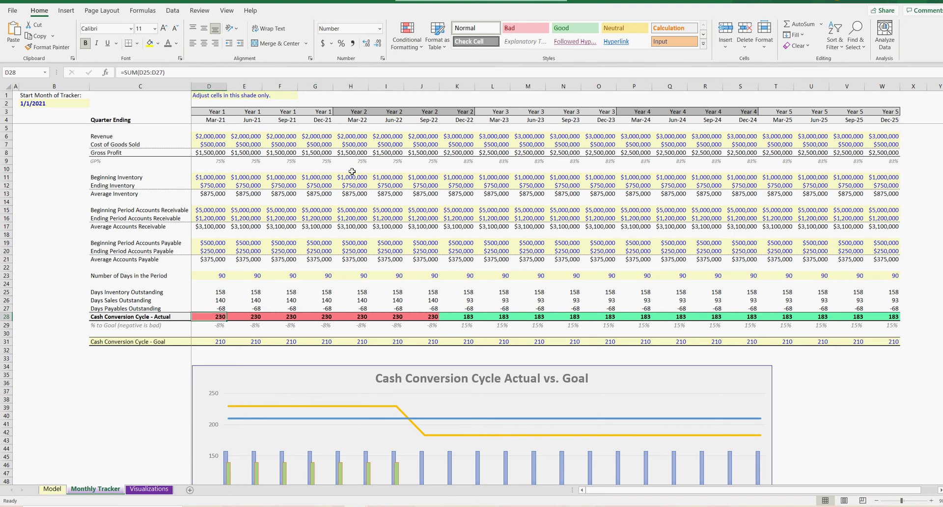
key("Down")
key("Down")
key("Down")
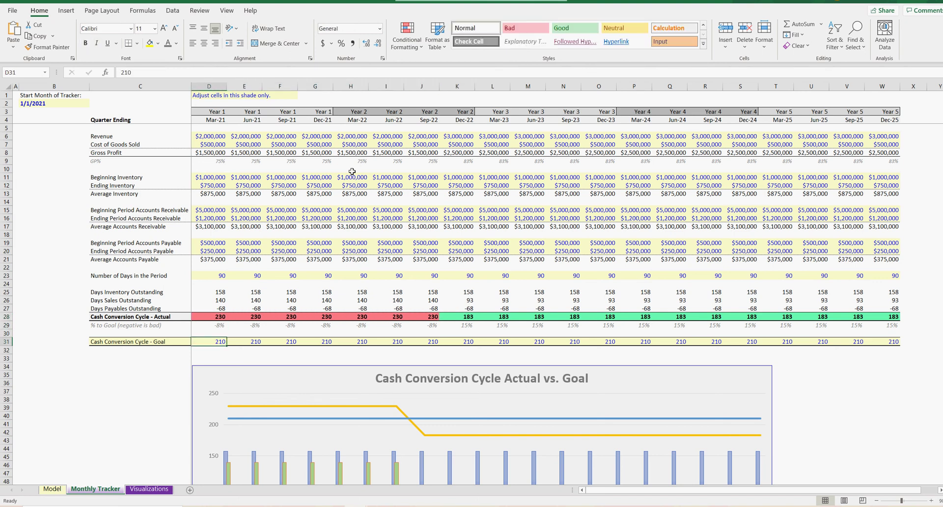
key("Right")
key("Right")
key("Right")
key("Right")
key("Right")
key("Right")
key("Right")
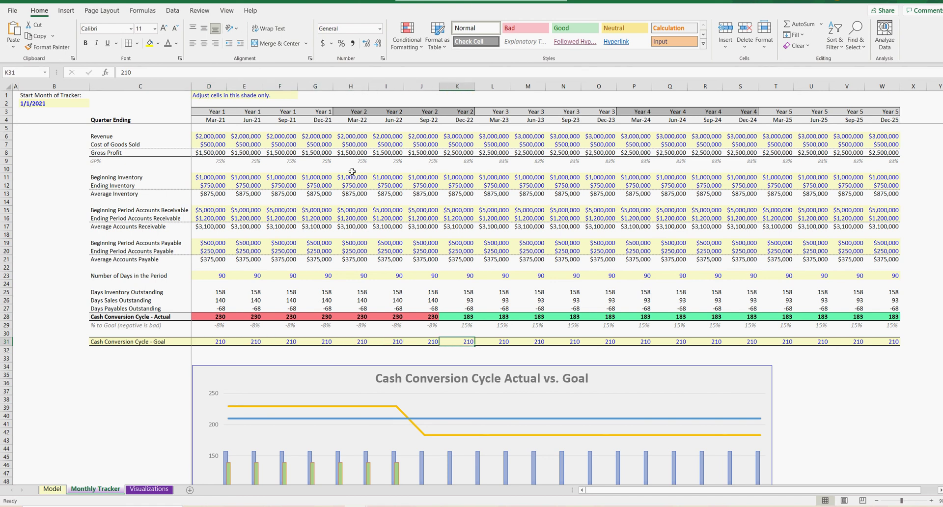
scroll(365, 170, "down", 7)
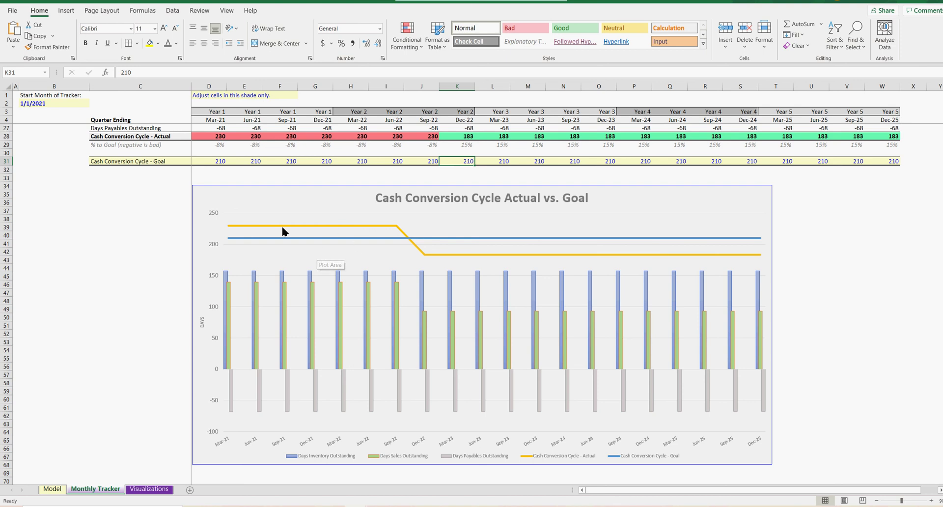
mouse_move(392, 234)
left_click(26, 331)
scroll(120, 315, "up", 7)
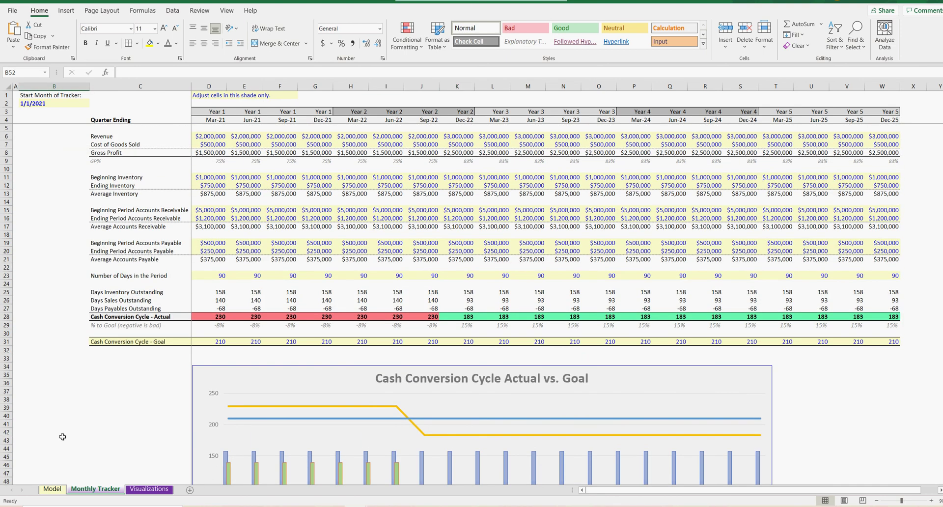
Step: Switch to Visualizations and scroll down to the Quarterly Revenue and Cost of Goods Sold chart
left_click(151, 489)
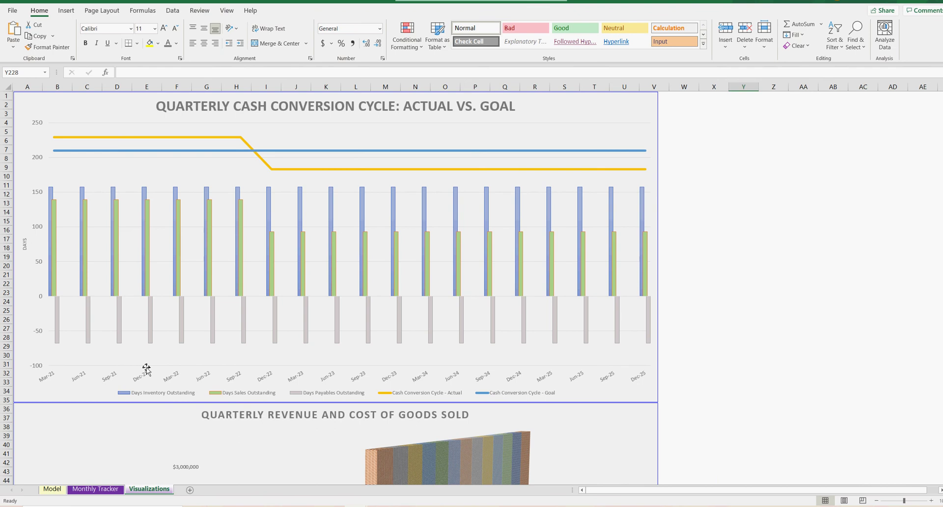
left_click(807, 267)
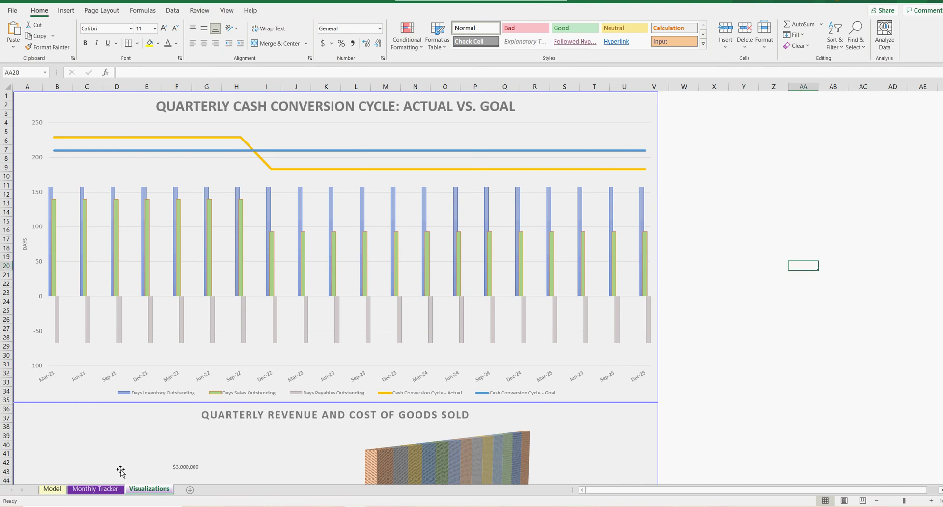
left_click(787, 318)
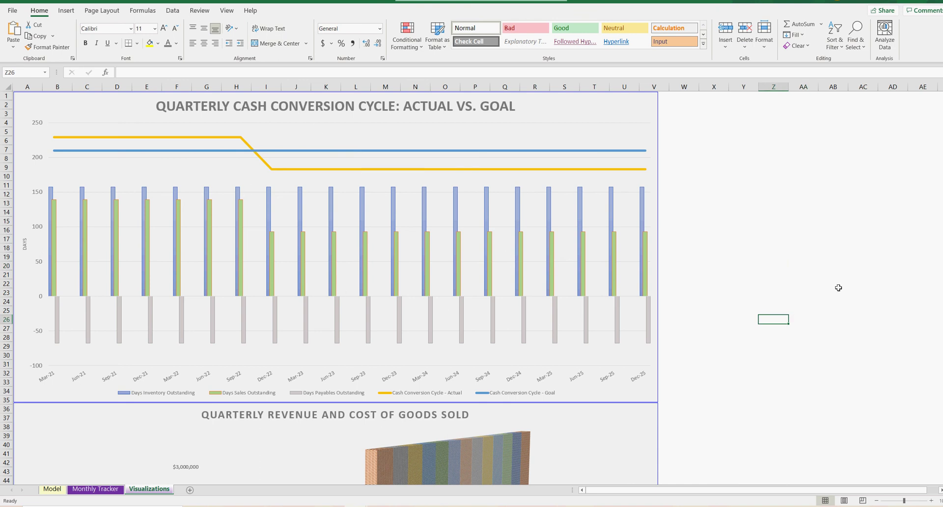
scroll(855, 292, "down", 6)
scroll(855, 292, "down", 5)
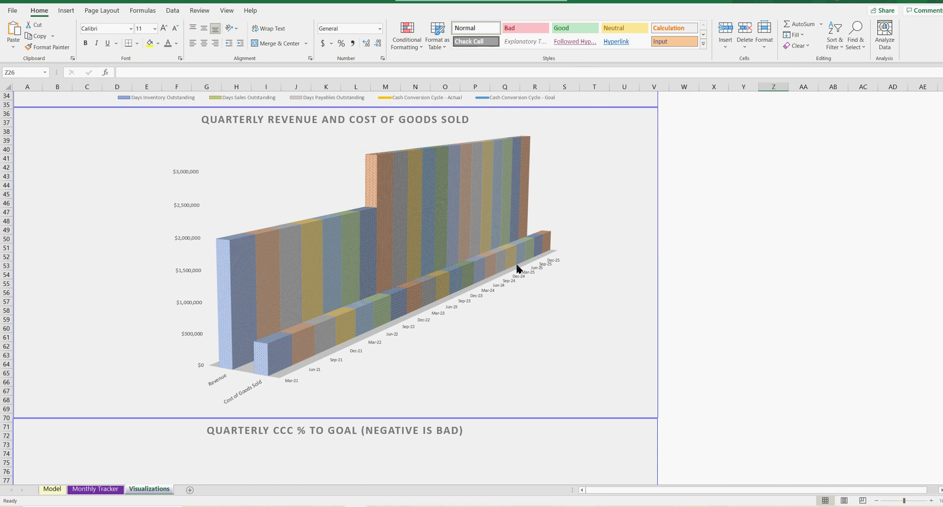
mouse_move(511, 267)
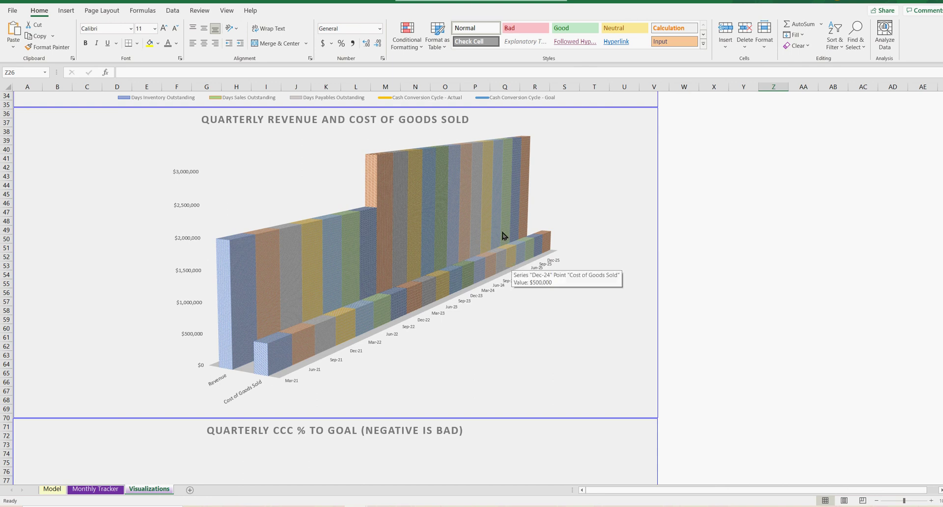
Step: Scroll past the CCC % to Goal and CCC Actual vs. Goal charts to Quarterly Gross Profit
scroll(789, 282, "down", 11)
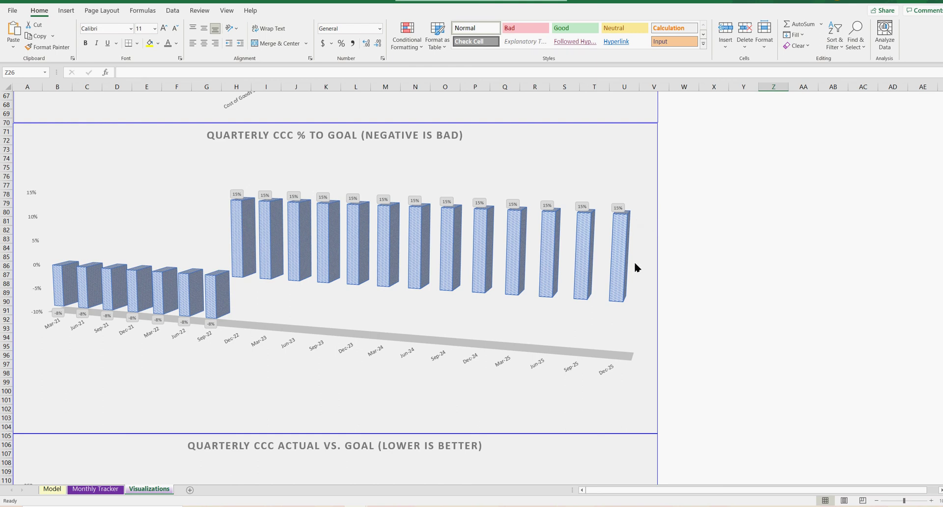
left_click(762, 273)
scroll(762, 272, "down", 11)
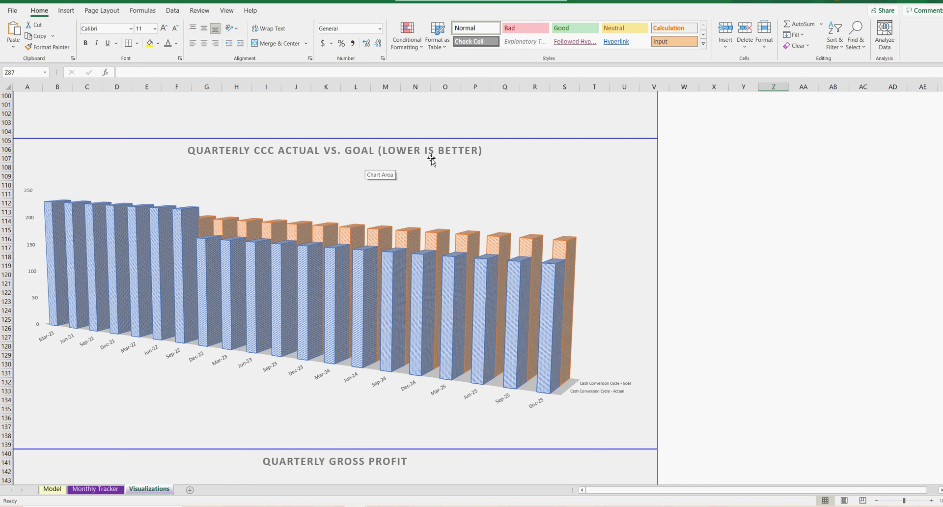
scroll(244, 244, "up", 4)
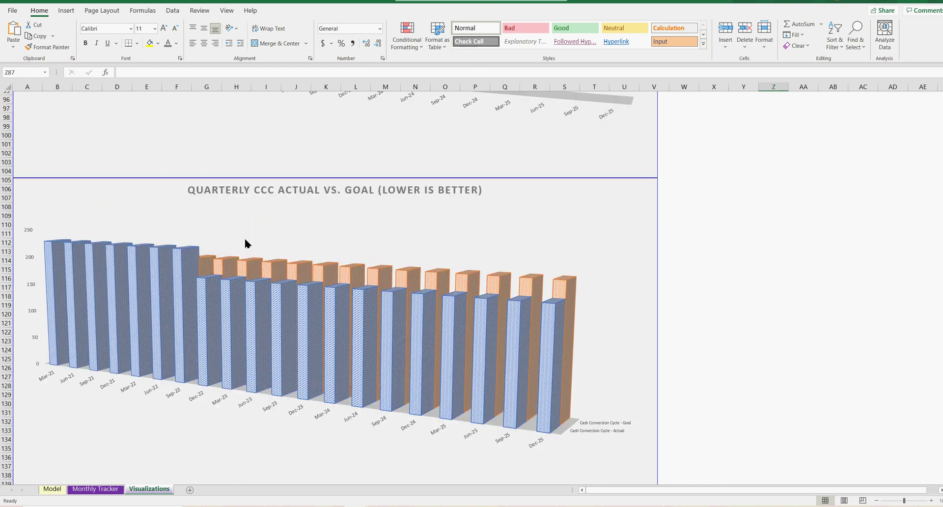
scroll(236, 198, "down", 4)
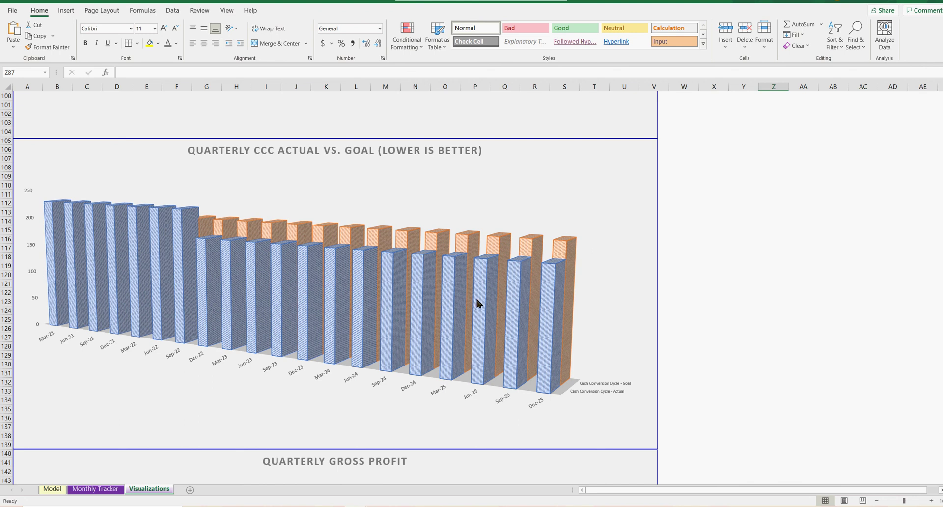
scroll(758, 290, "down", 15)
scroll(759, 290, "up", 4)
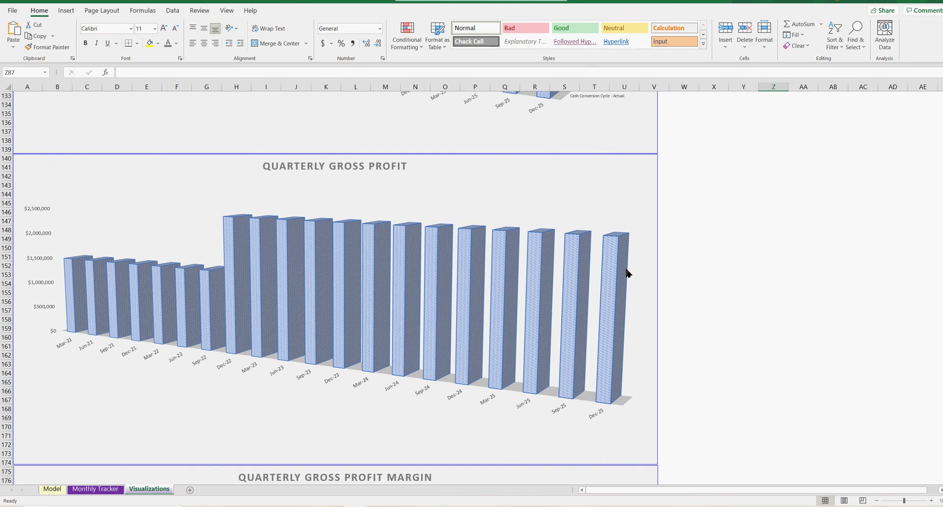
Step: Scroll past the Gross Profit Margin chart to the average inventory and payables/receivables line chart
scroll(564, 255, "down", 2)
scroll(564, 255, "down", 8)
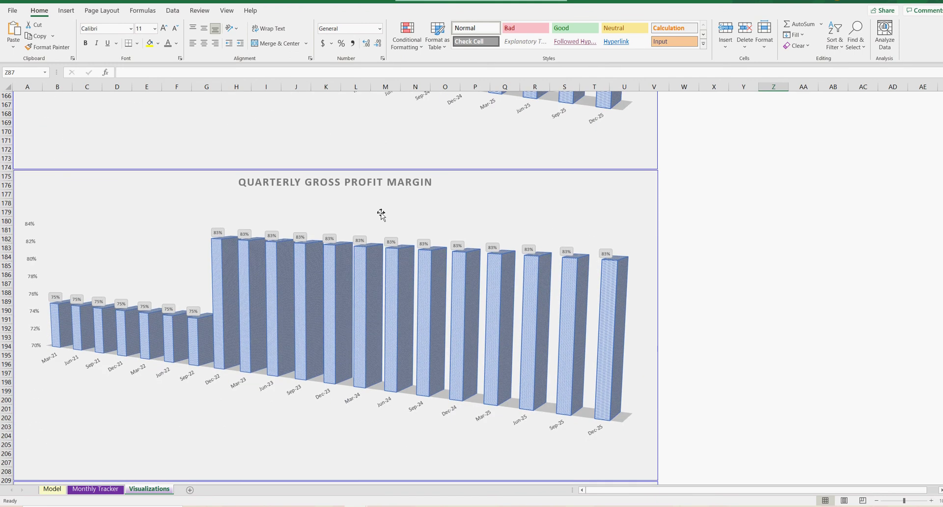
scroll(236, 297, "down", 10)
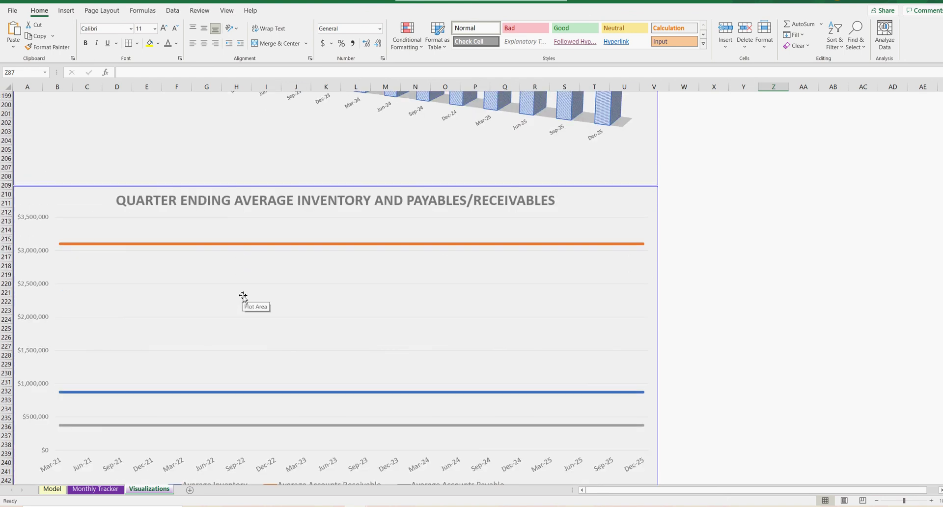
scroll(658, 272, "down", 4)
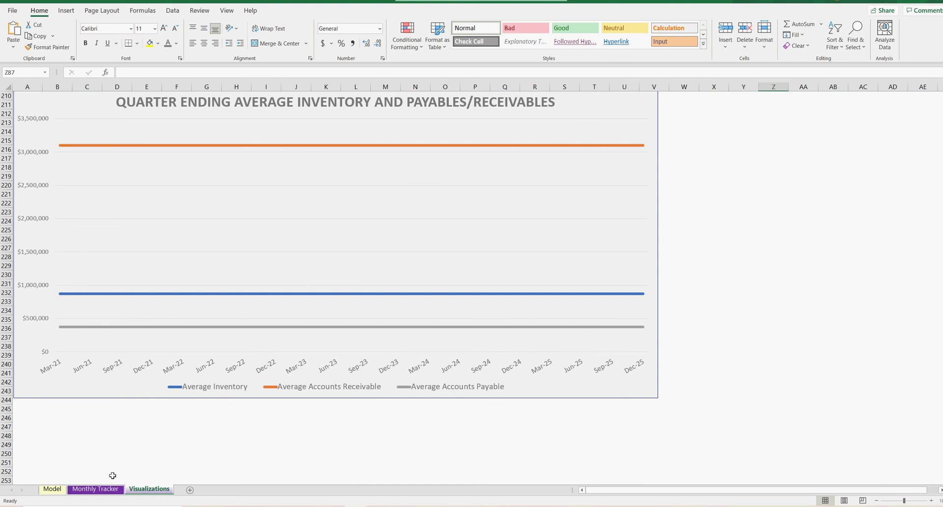
Step: Flip through Monthly Tracker and Visualizations, then settle on the Model sheet's 230-day calculation
left_click(90, 490)
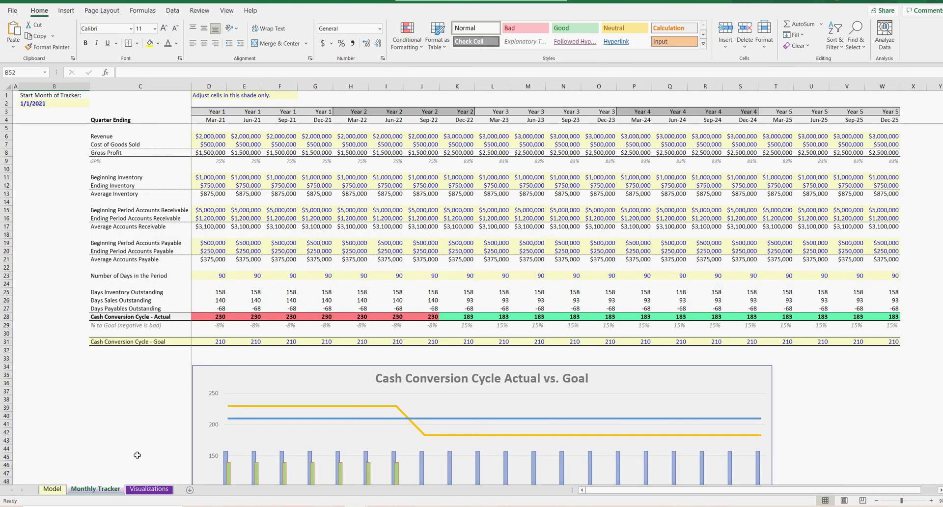
left_click(149, 488)
scroll(243, 377, "down", 20)
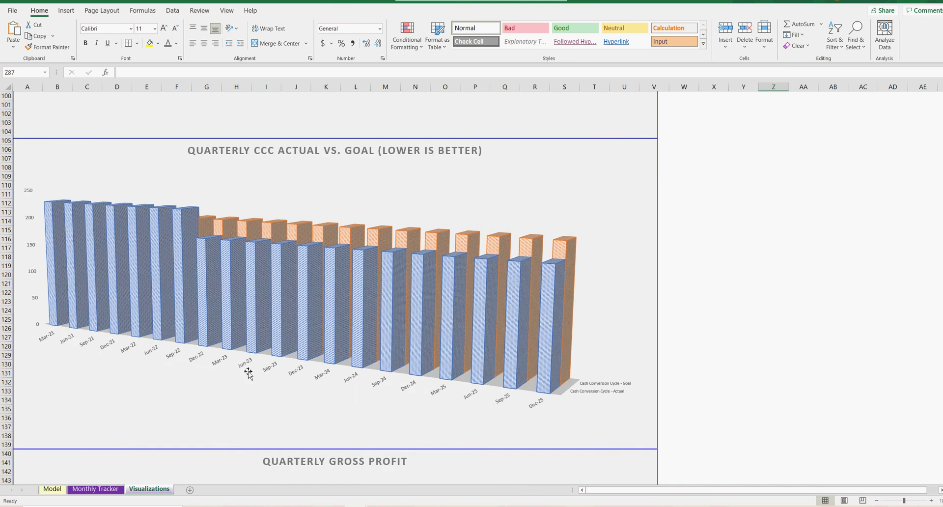
scroll(248, 374, "up", 20)
left_click(752, 346)
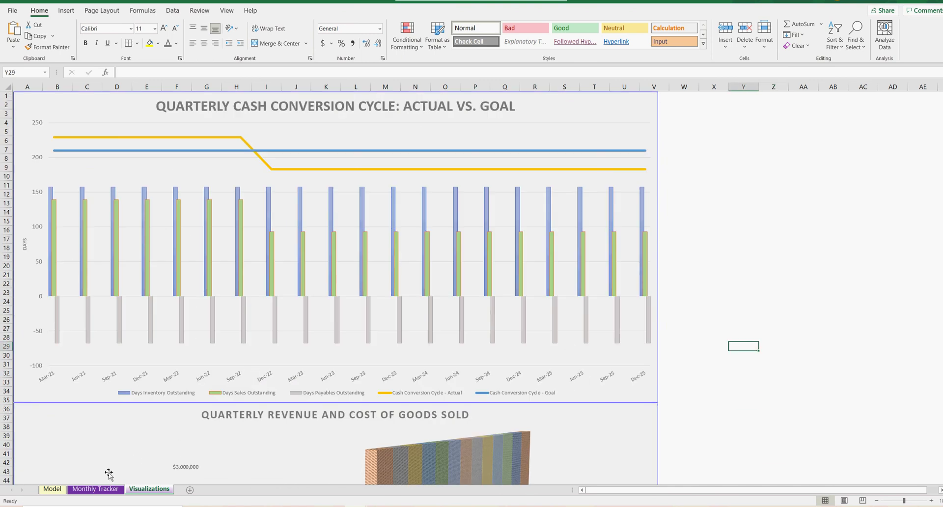
left_click(52, 489)
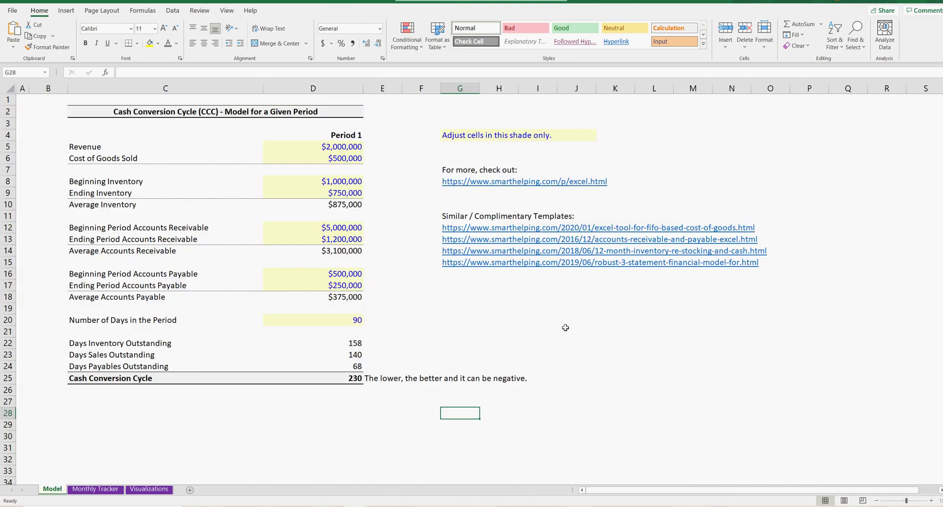
left_click(685, 356)
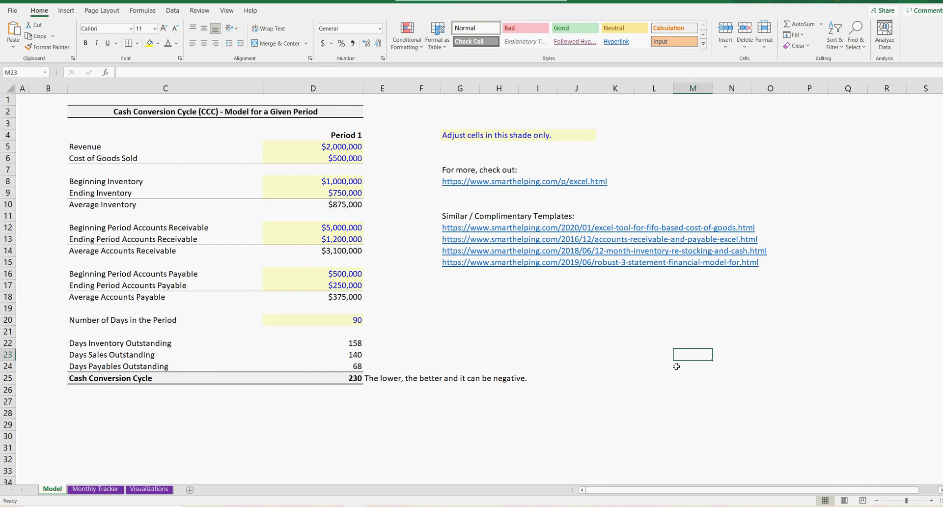